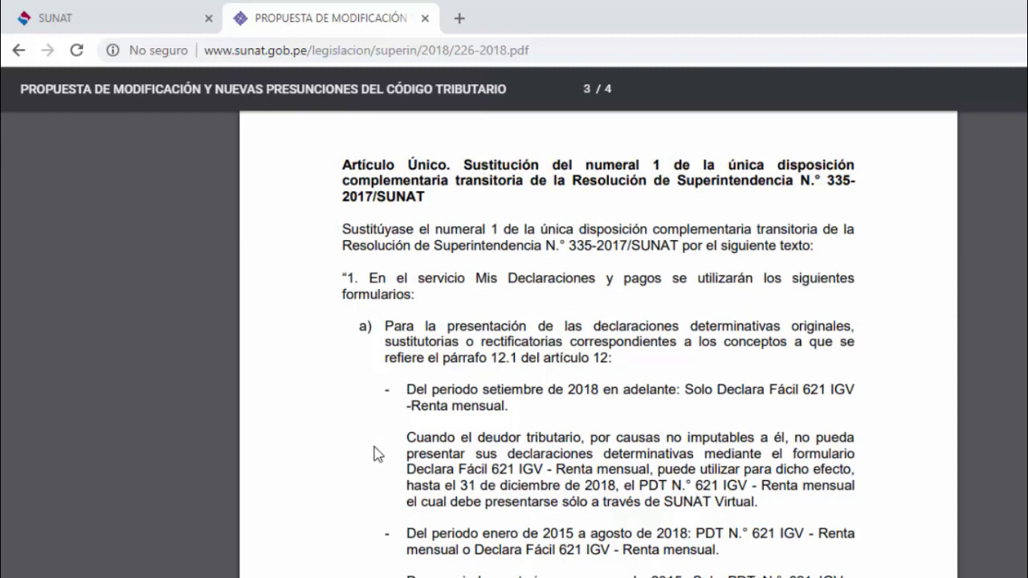
Switch to the SUNAT website and open the new platform of Mis Declaraciones y Pagos
left_click(126, 24)
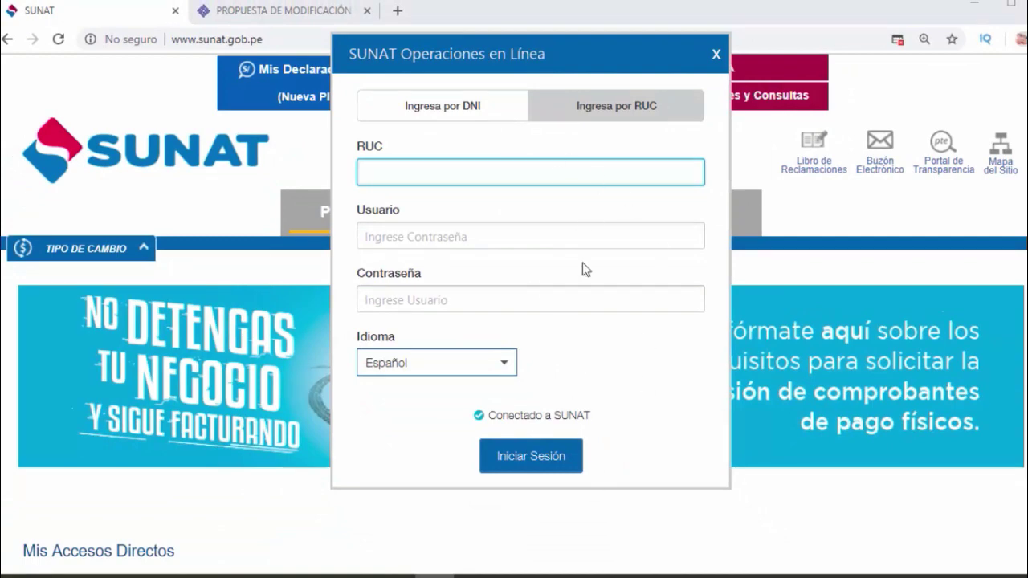
left_click(231, 274)
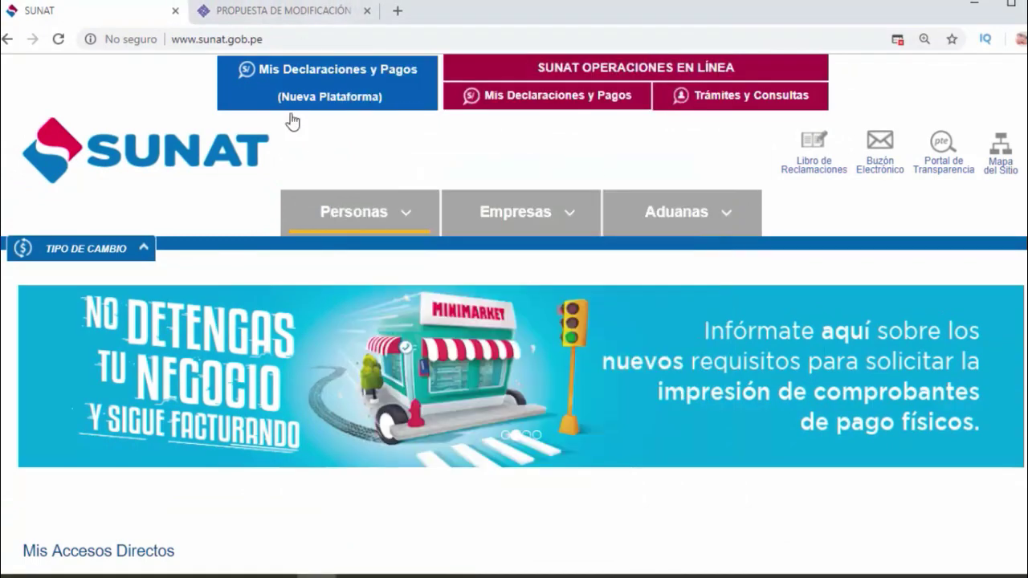
left_click(354, 101)
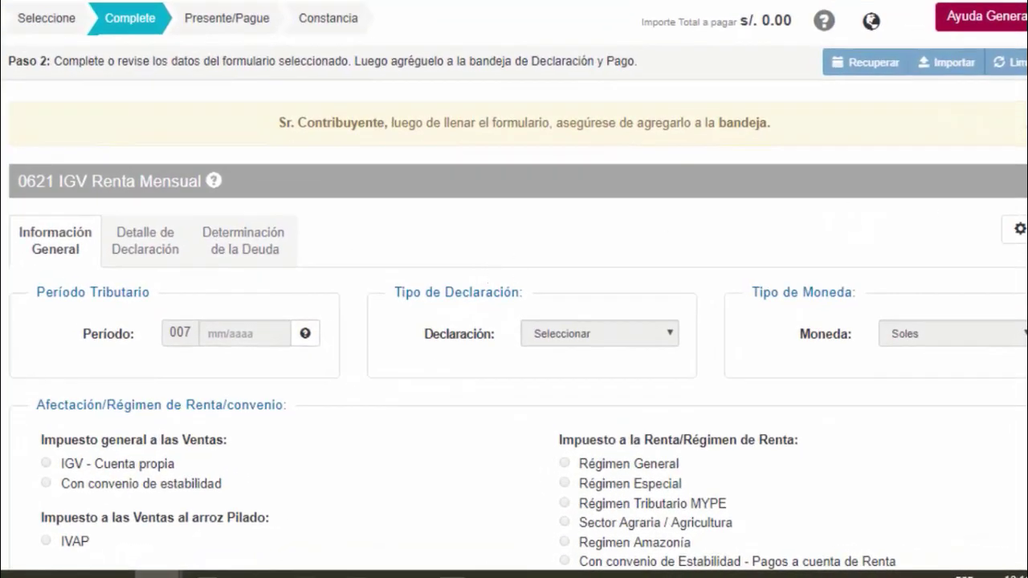
Set the tax period of form 0621 IGV Renta Mensual to September 2018 and accept the simplified declaration notice
scroll(514, 321, "down", 2)
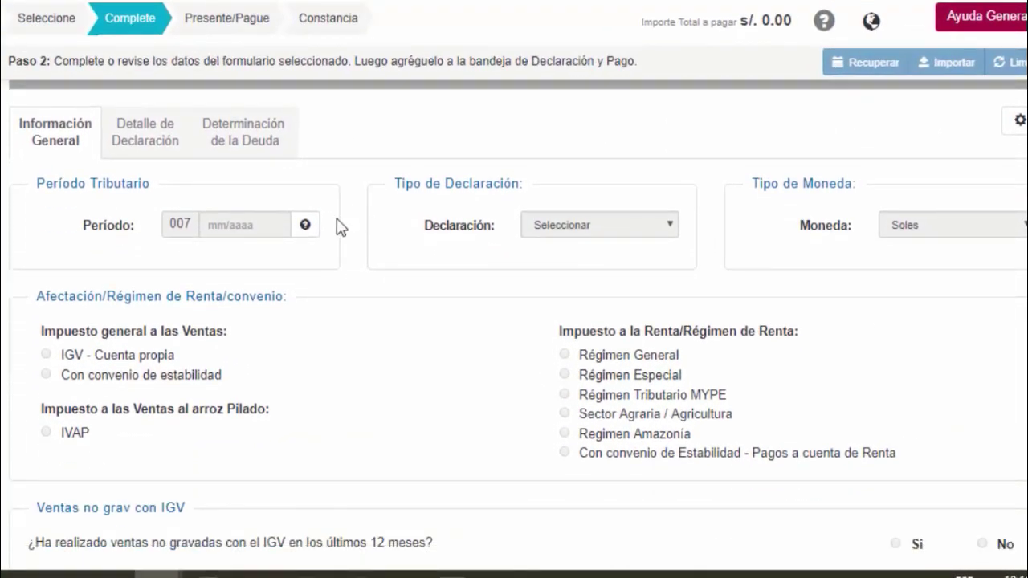
left_click(273, 223)
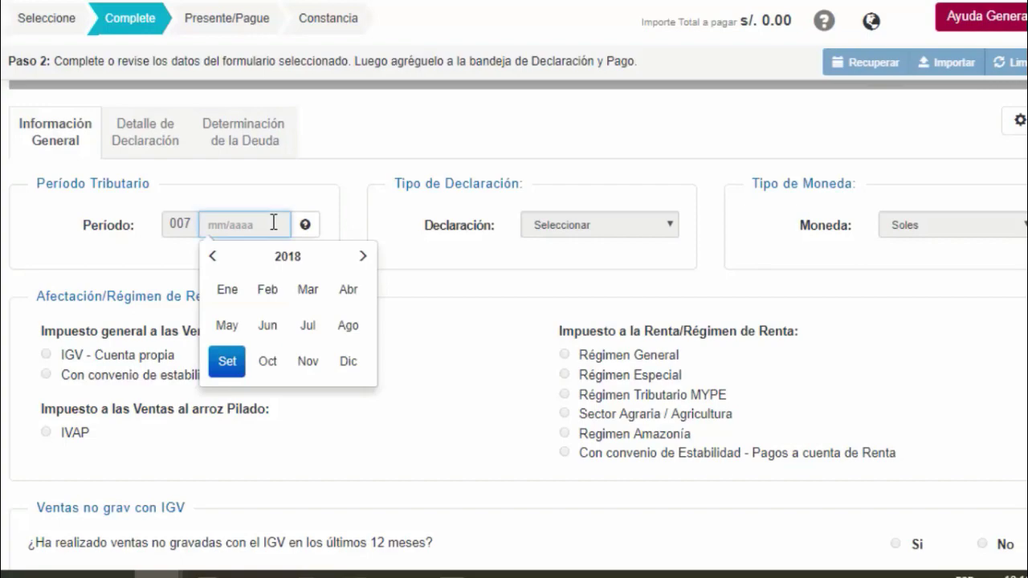
left_click(227, 362)
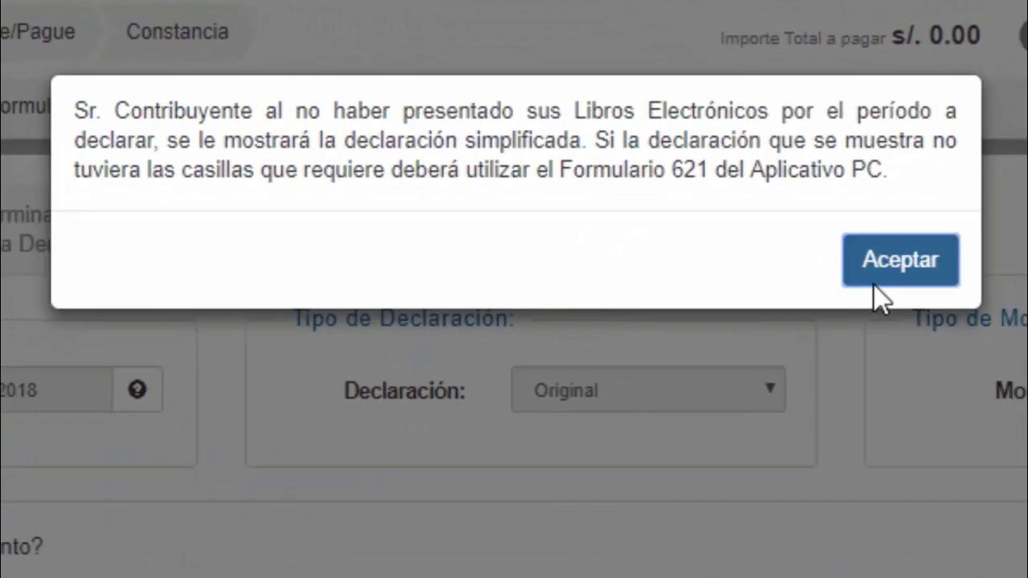
left_click(915, 279)
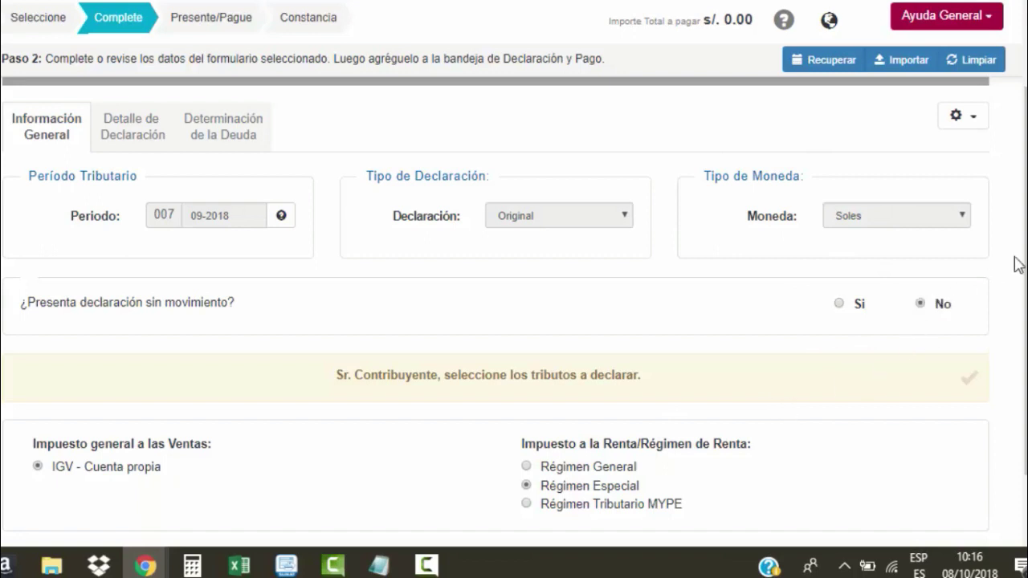
Accept the automatic saving notice and advance from the general information to the IGV declaration detail
scroll(514, 305, "down", 1)
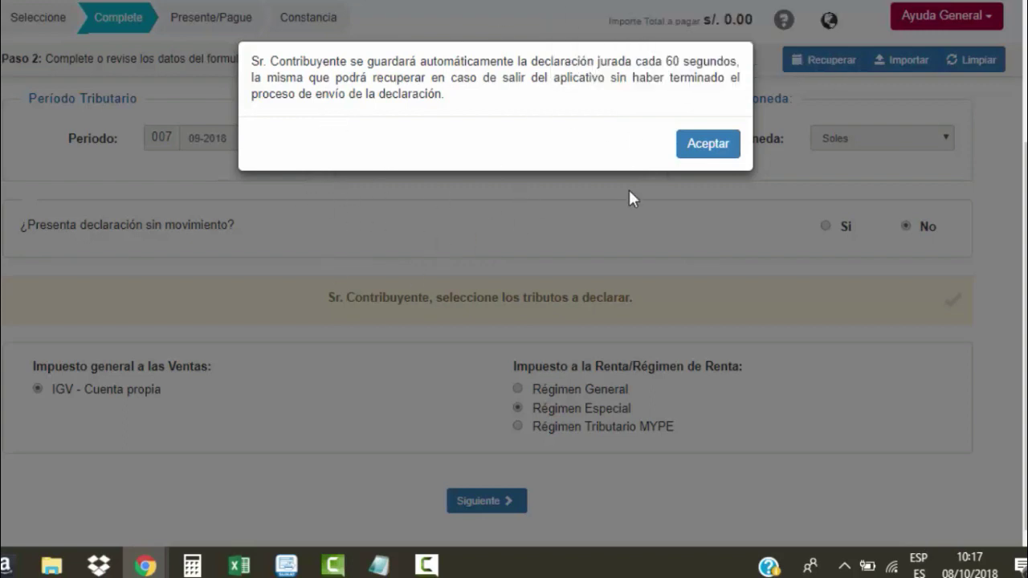
left_click(708, 147)
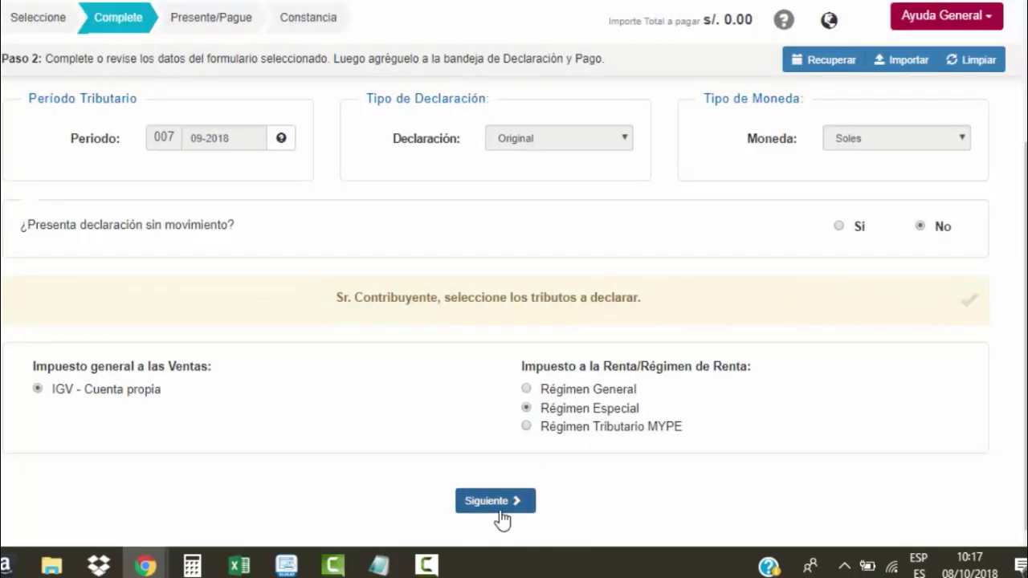
left_click(510, 506)
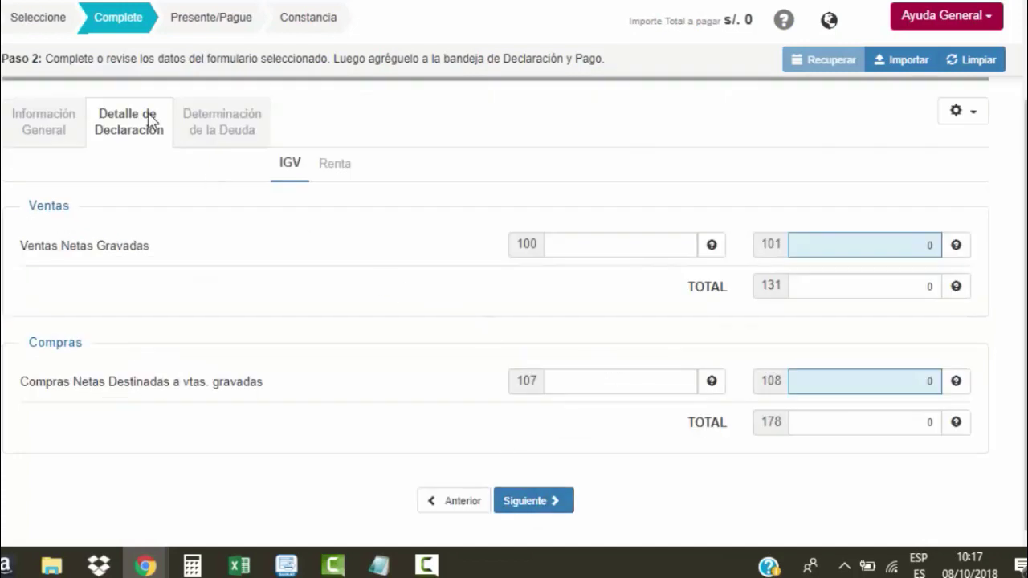
Review the general information again, then return to the IGV detail and inspect the net sales and purchases fields
left_click(55, 139)
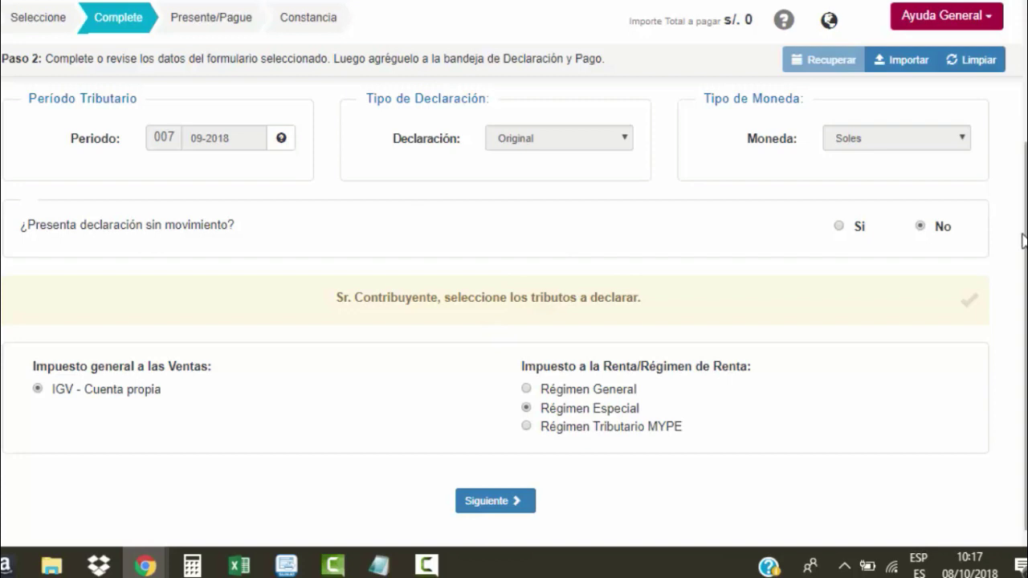
left_click(493, 504)
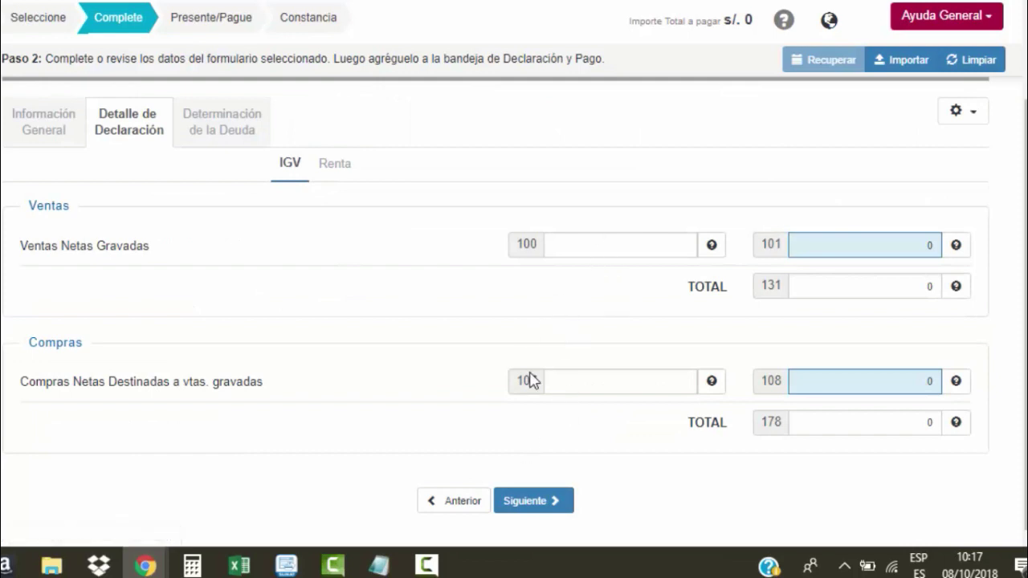
left_click(635, 234)
left_click(599, 391)
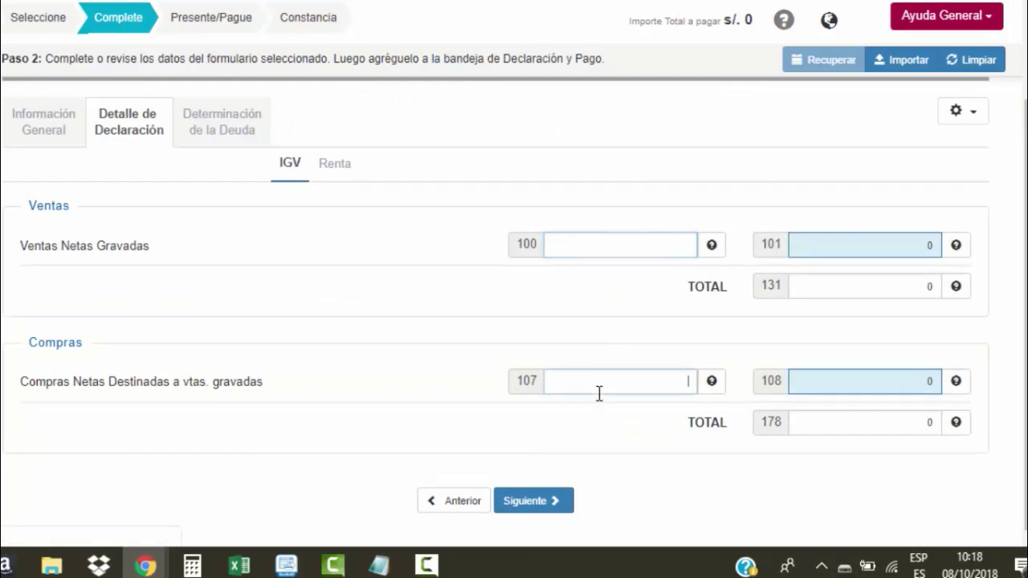
left_click(603, 242)
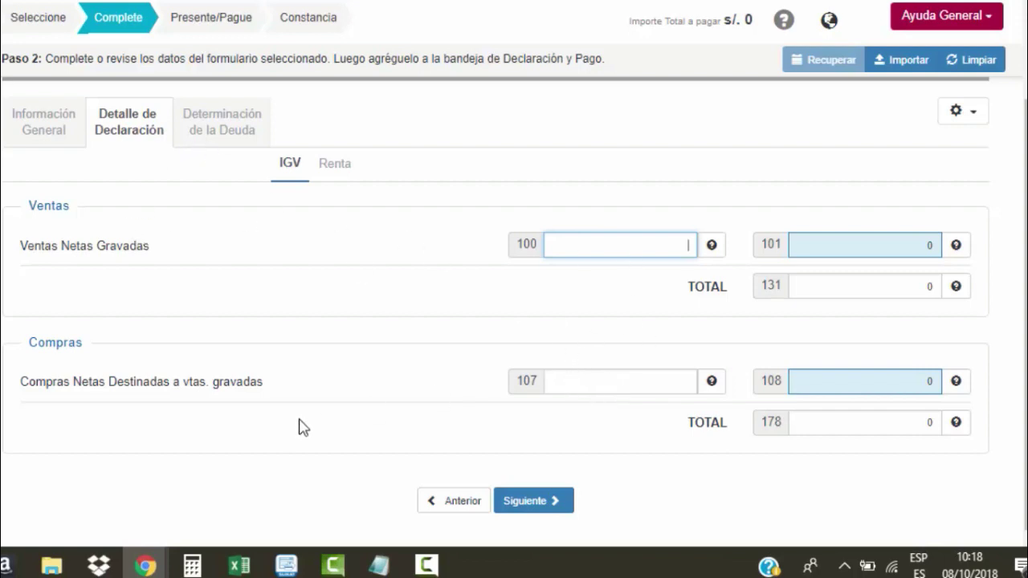
Look at the SUNAT desktop program's login window and return to the online declaration form
left_click(290, 566)
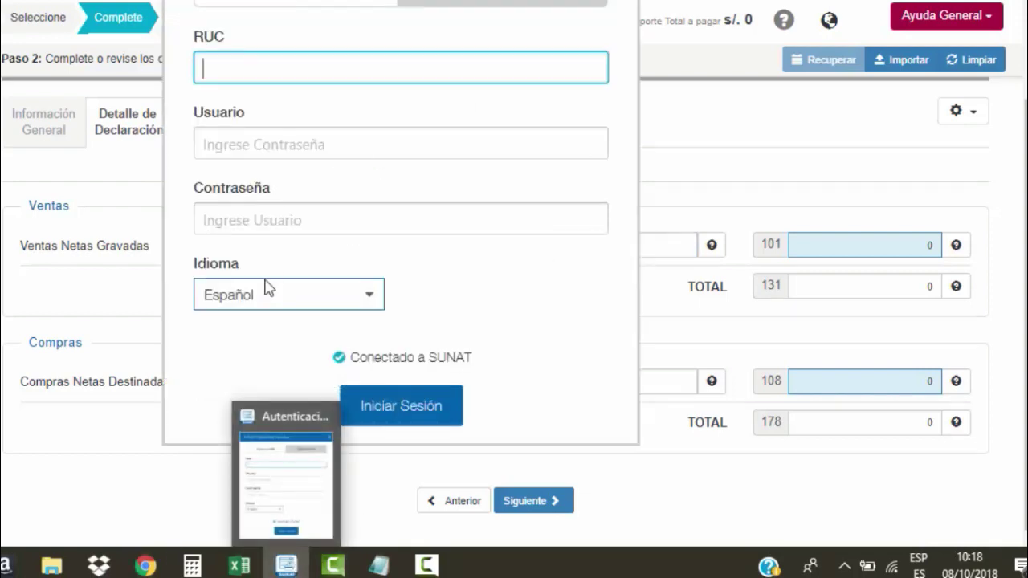
left_click(124, 323)
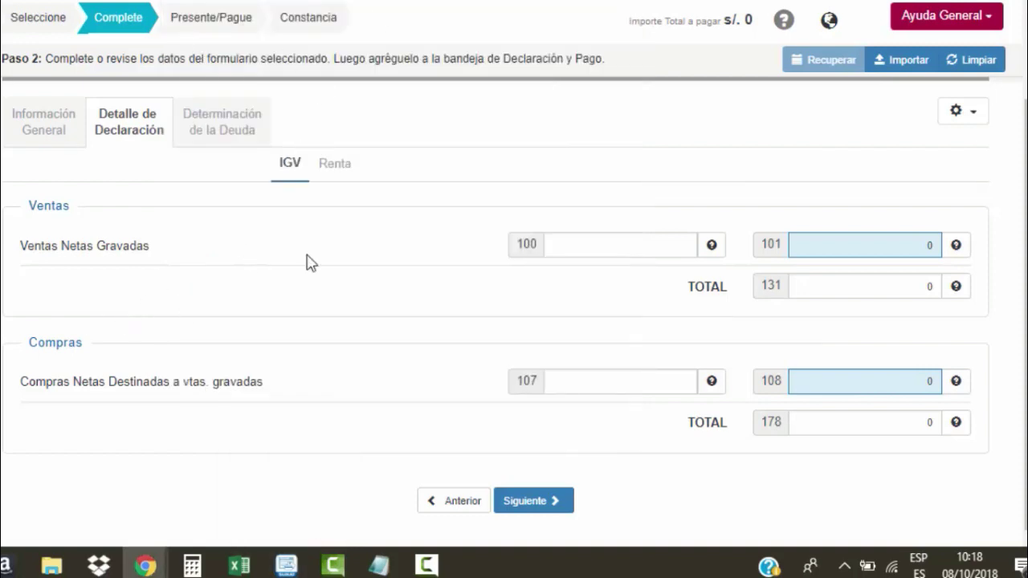
left_click(45, 125)
Enter 100 as the taxed net sales (box 100) and 50 as the net purchases (box 107) in the IGV detail
left_click(622, 249)
type("100")
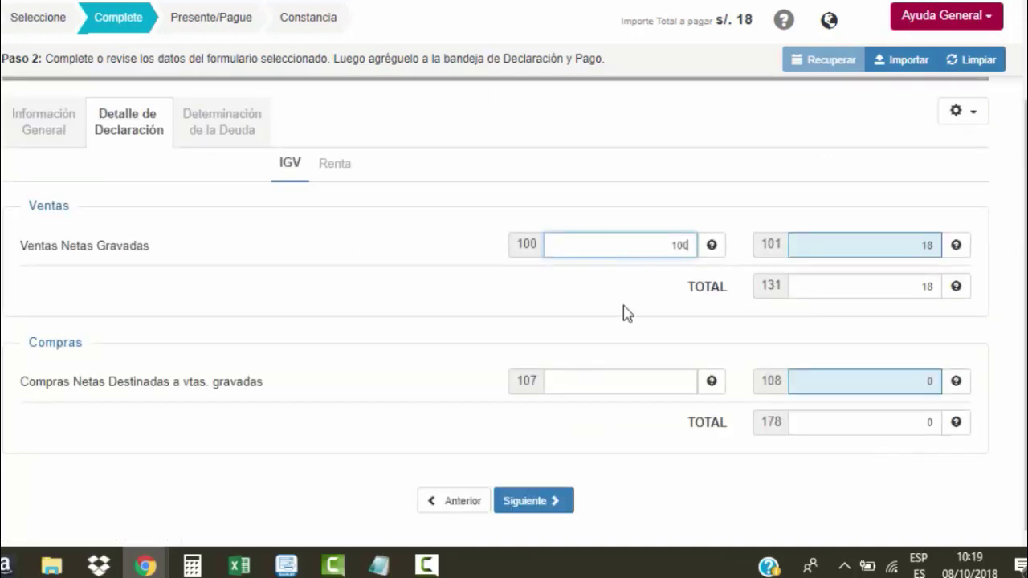
left_click(635, 378)
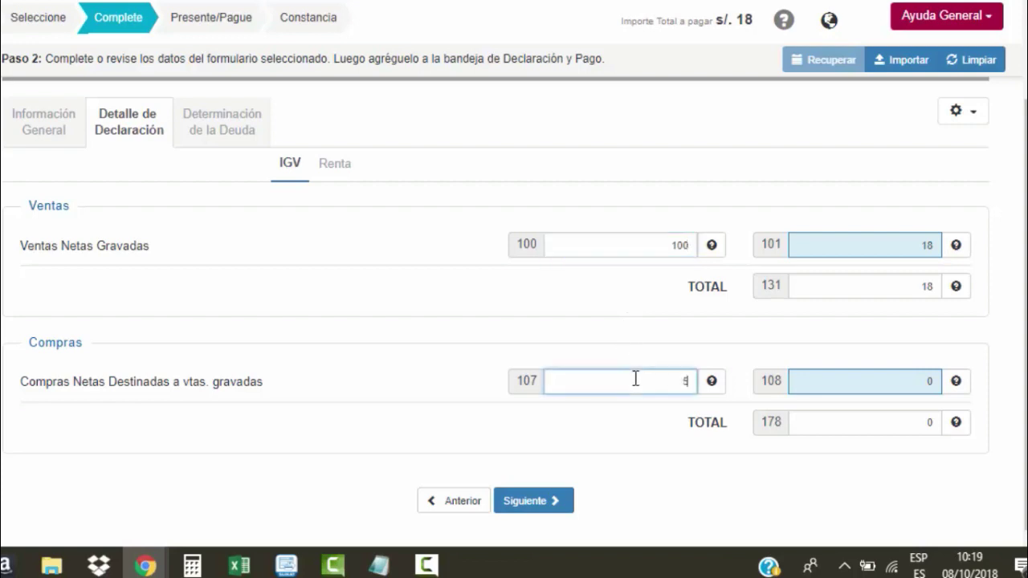
type("50")
left_click(654, 420)
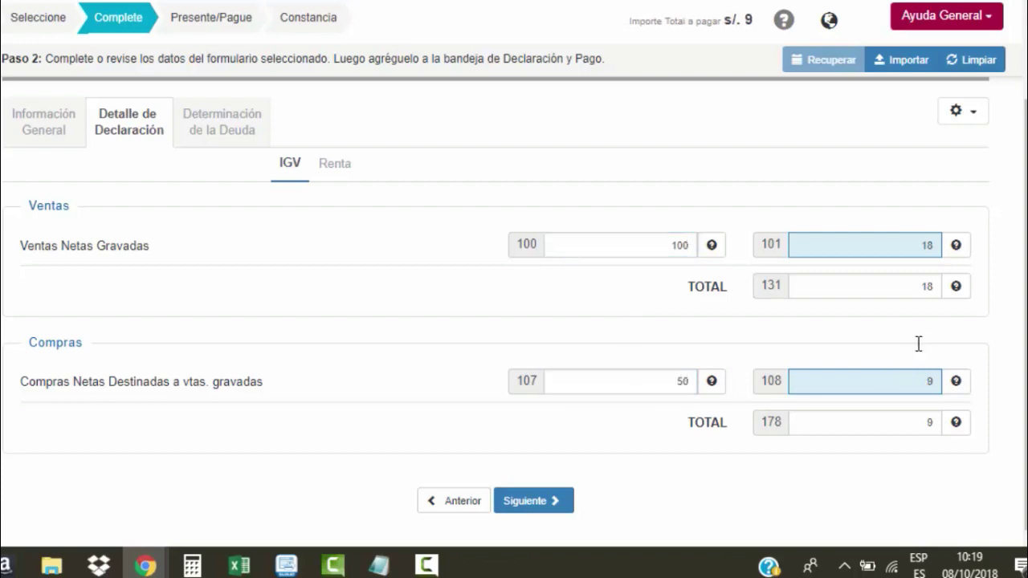
Enter 100 as Ingresos Netos (box 301) in the Renta detail and advance to Determinación de la Deuda
left_click(530, 501)
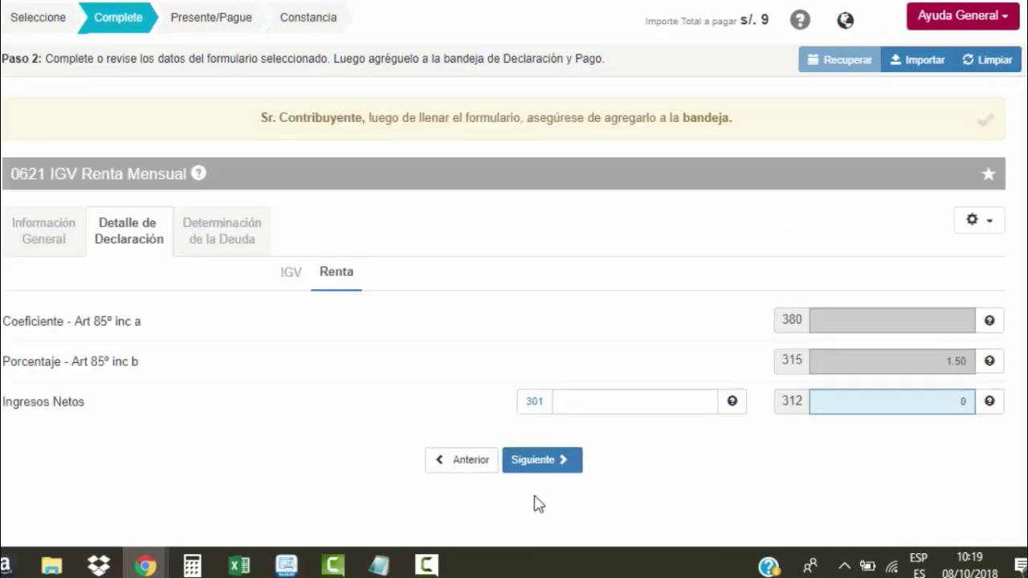
left_click(667, 412)
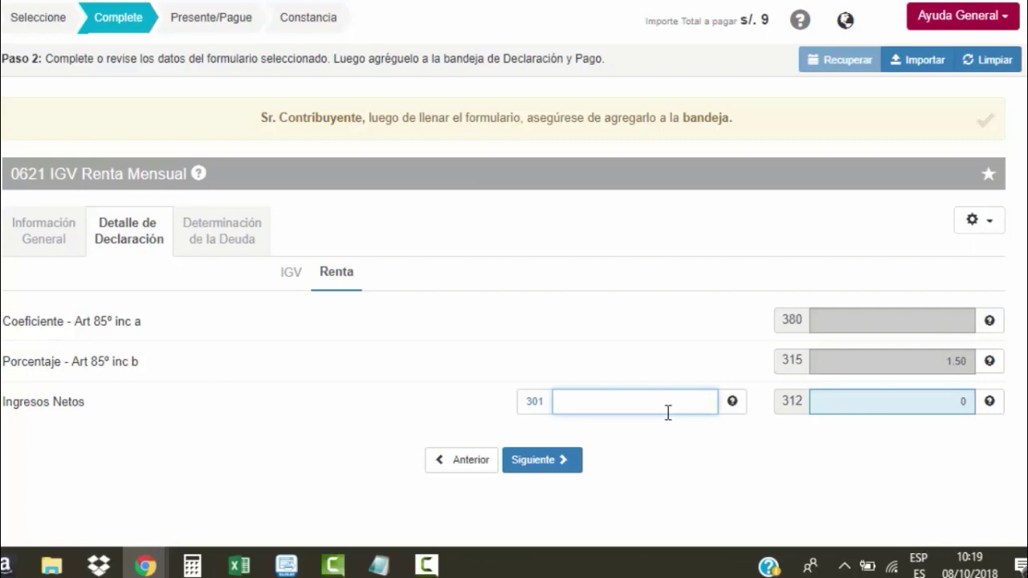
left_click(707, 456)
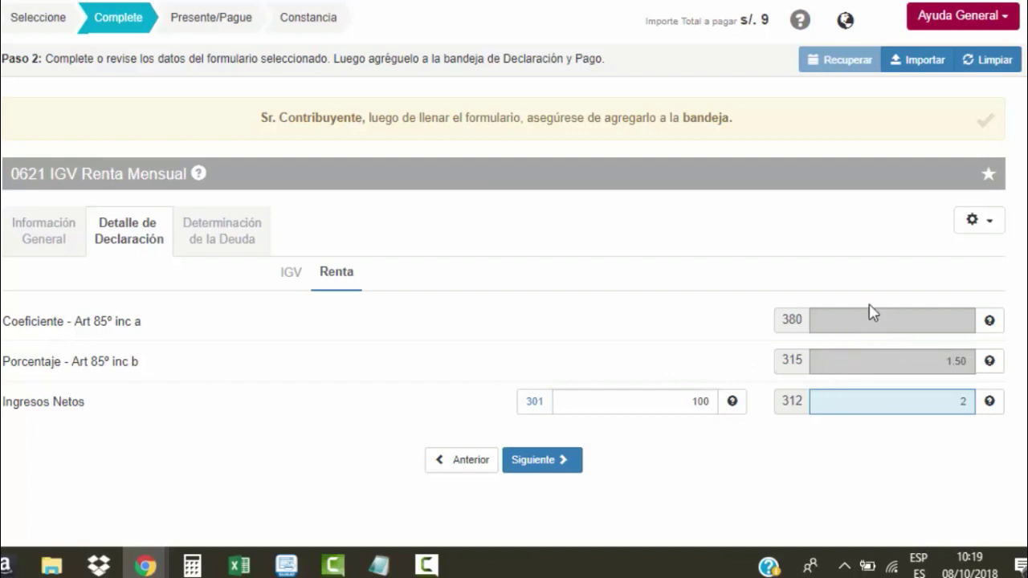
left_click(538, 461)
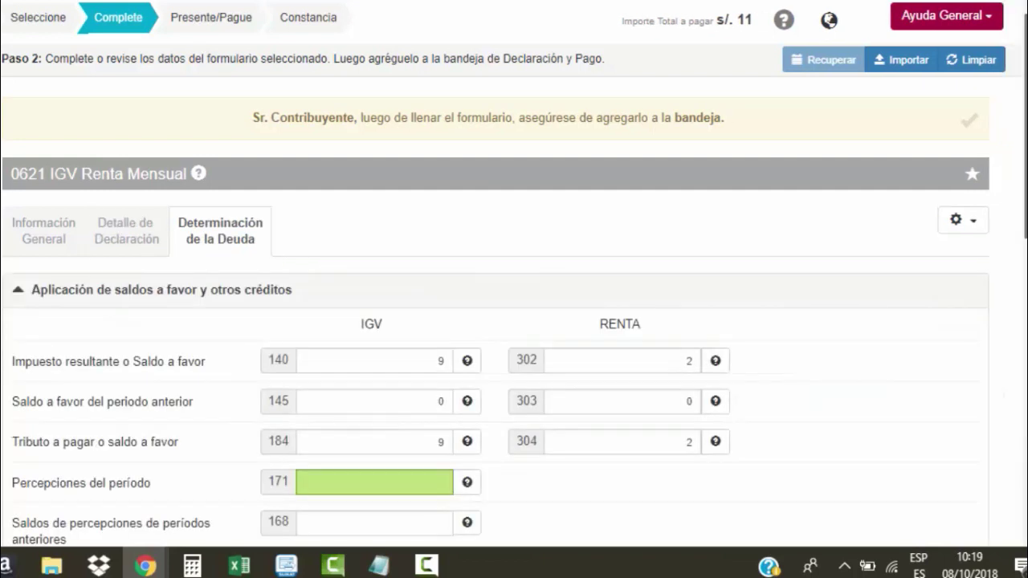
Set Importe a Pagar to 0 for both IGV (box 189) and Renta (box 307)
scroll(493, 313, "down", 3)
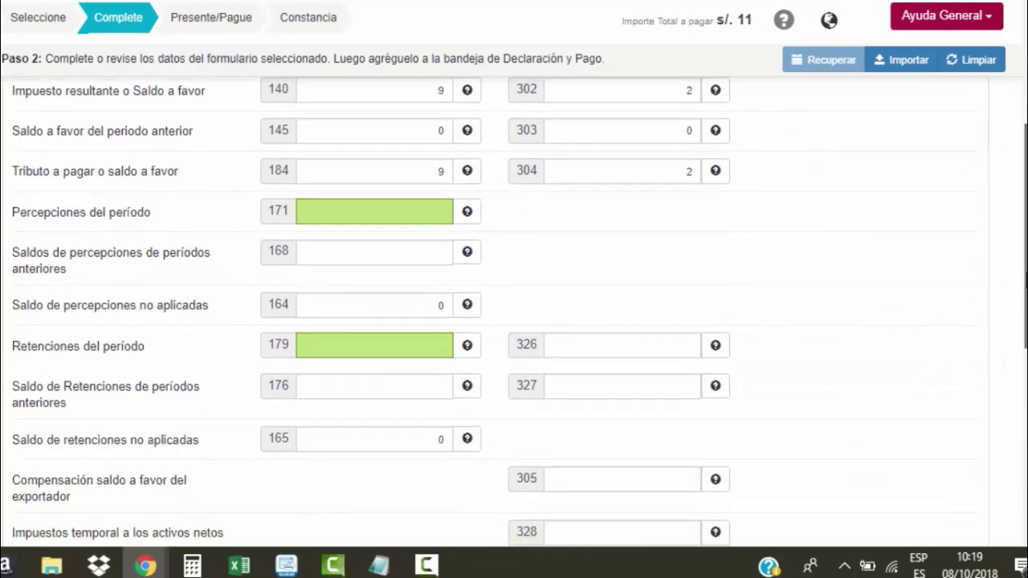
scroll(1017, 376, "down", 1)
scroll(1016, 376, "down", 2)
scroll(1007, 310, "up", 3)
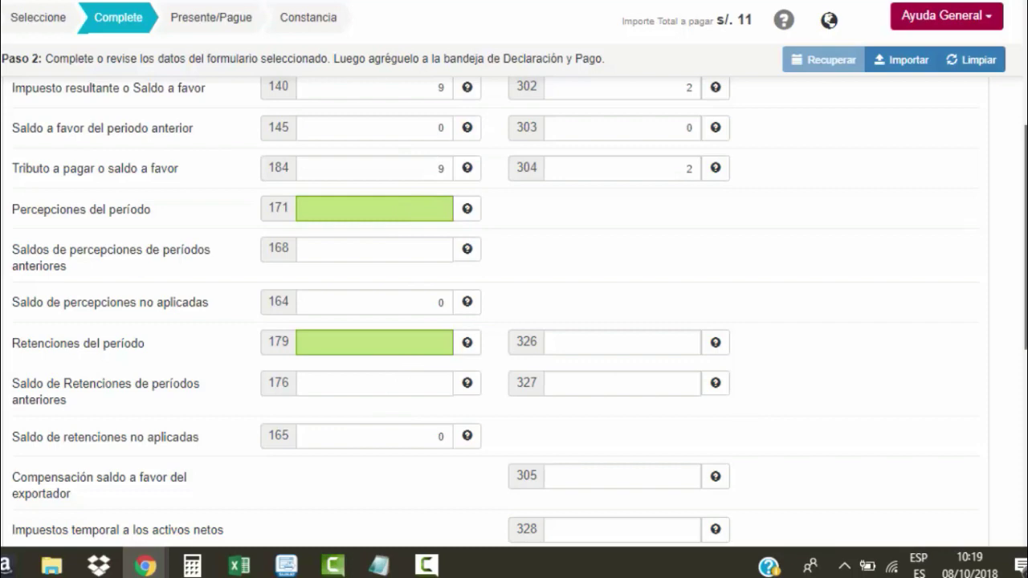
scroll(1002, 418, "down", 5)
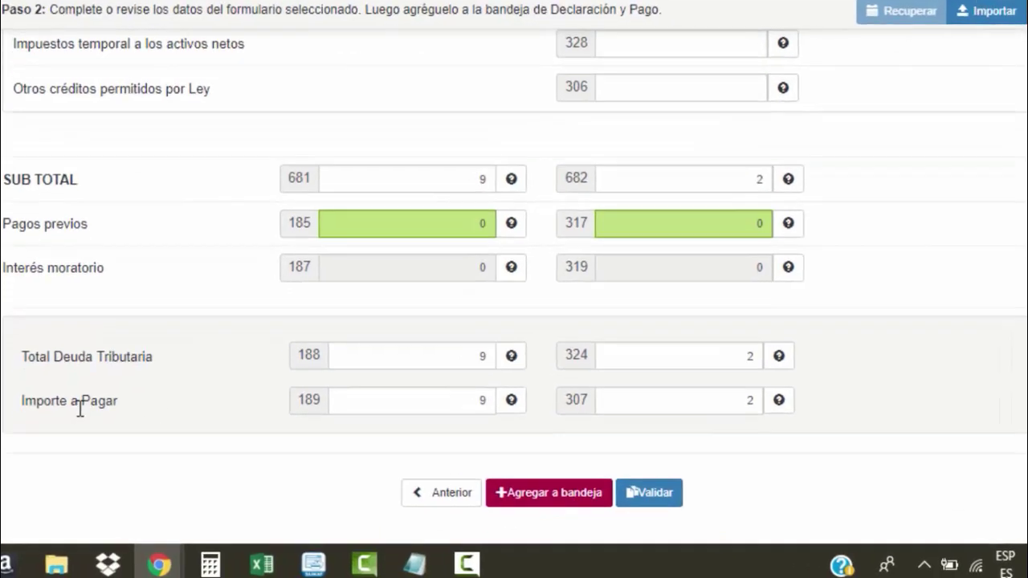
triple_click(78, 421)
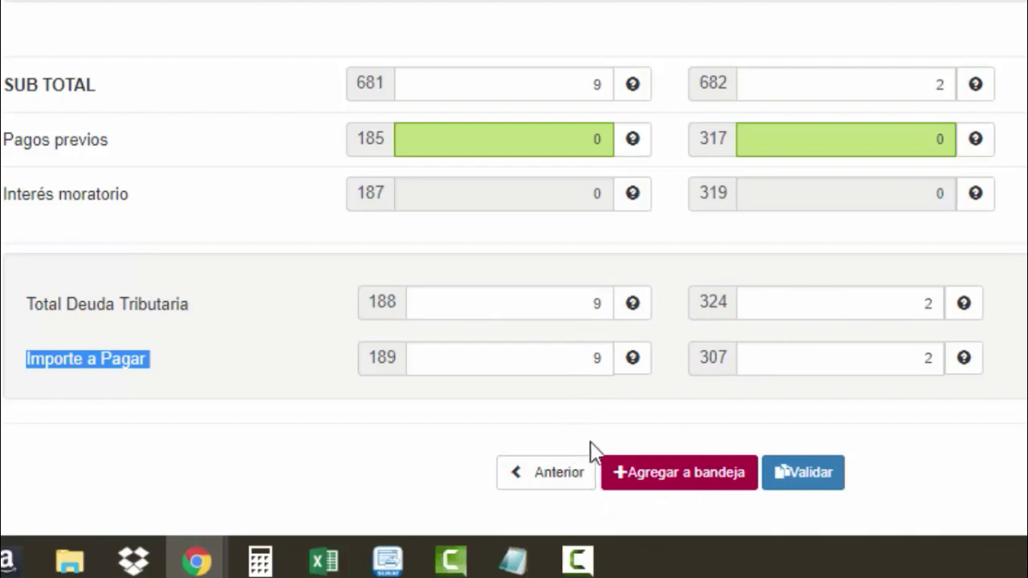
double_click(583, 360)
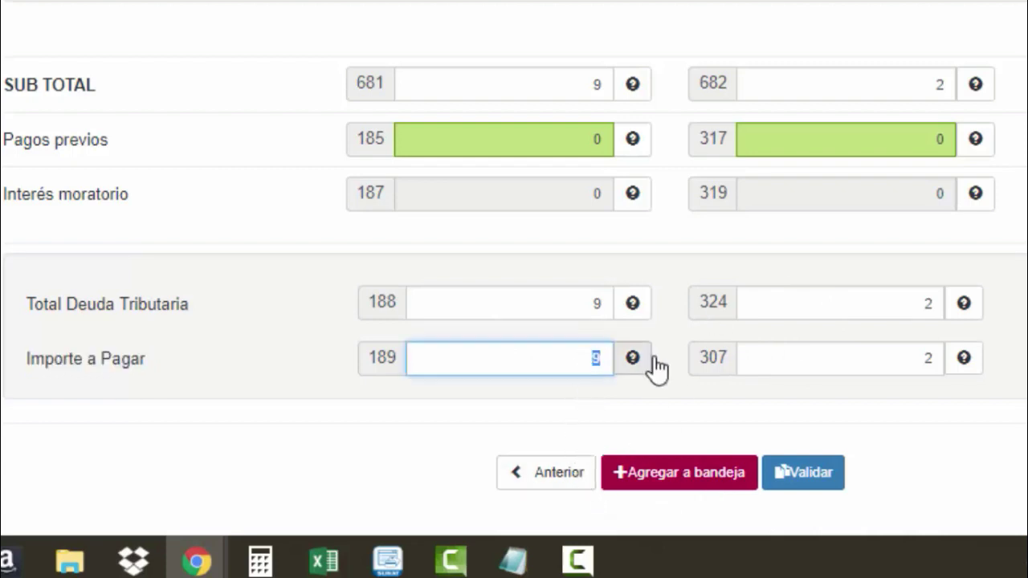
type("0")
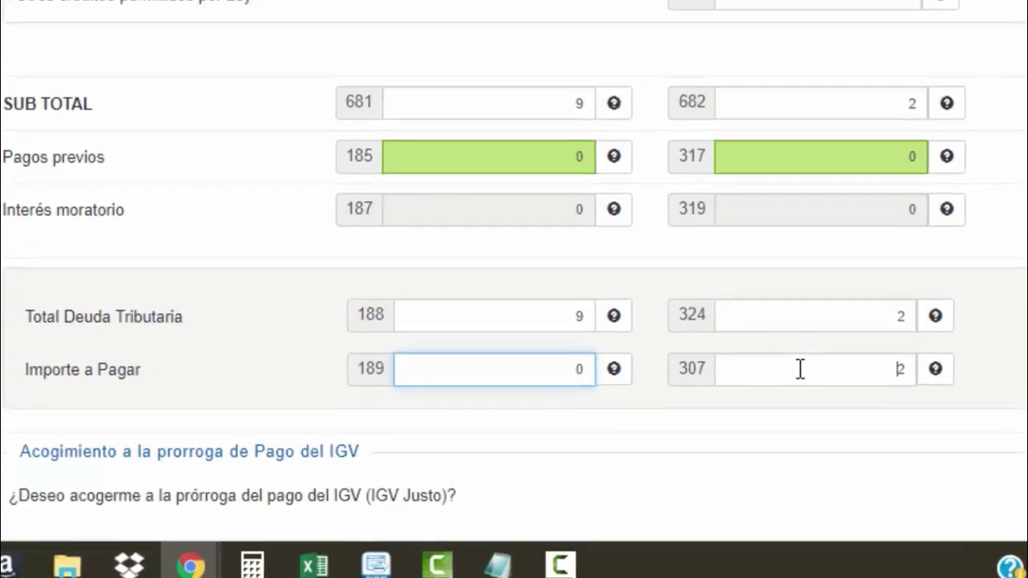
double_click(830, 358)
type("0")
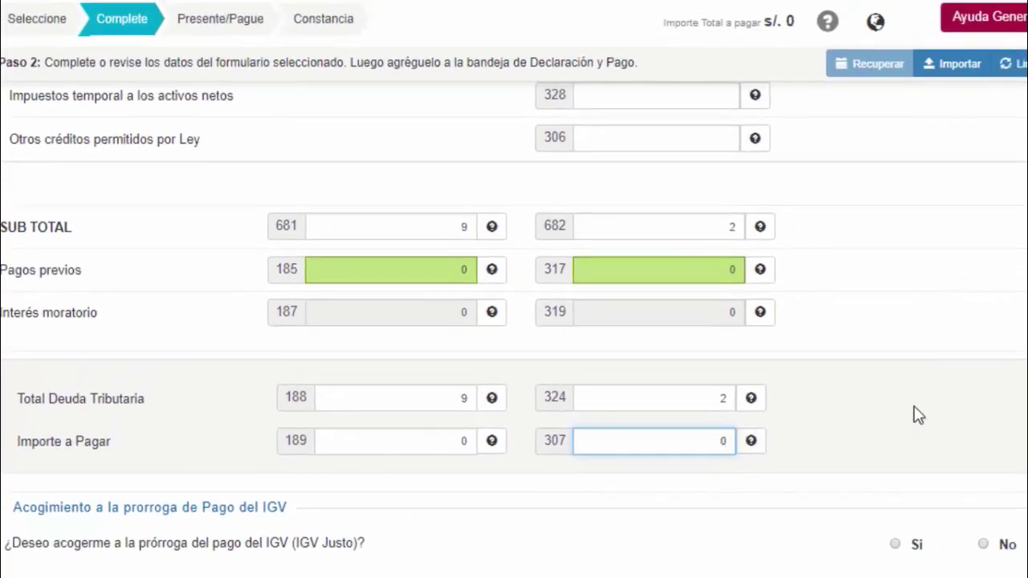
Answer Si to the question about deferring the IGV payment (IGV Justo)
scroll(514, 321, "down", 1)
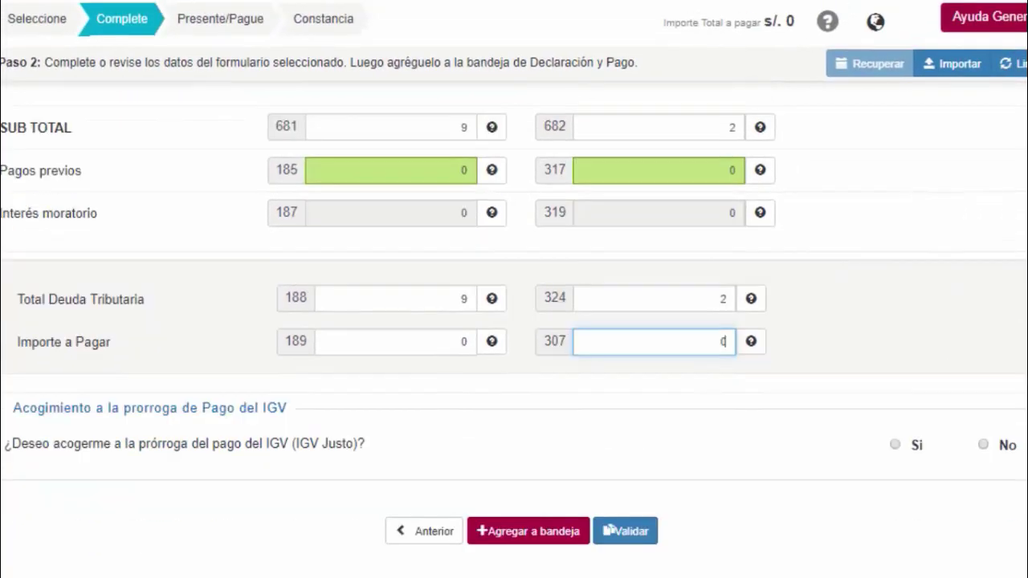
left_click(894, 445)
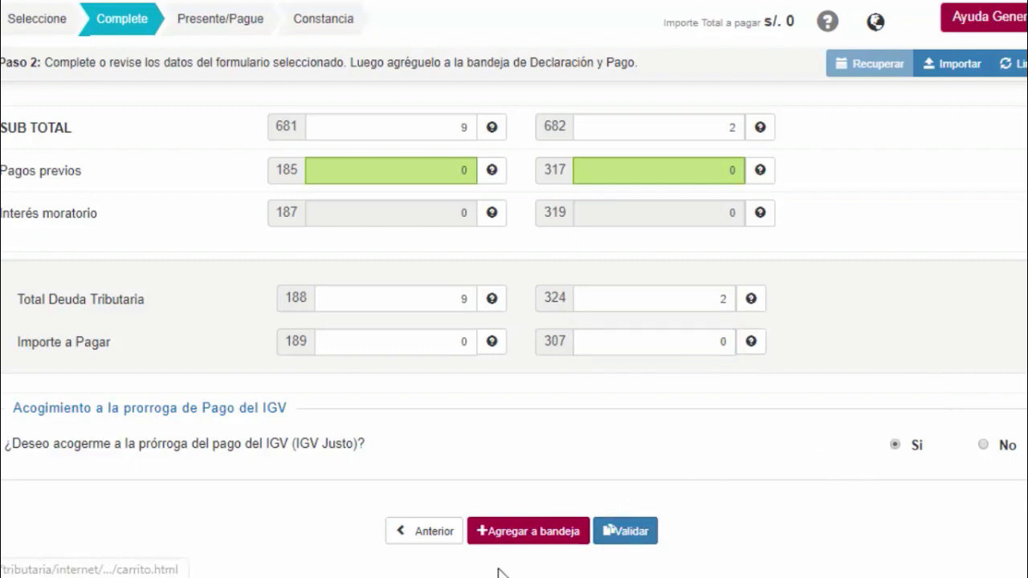
left_click(683, 211)
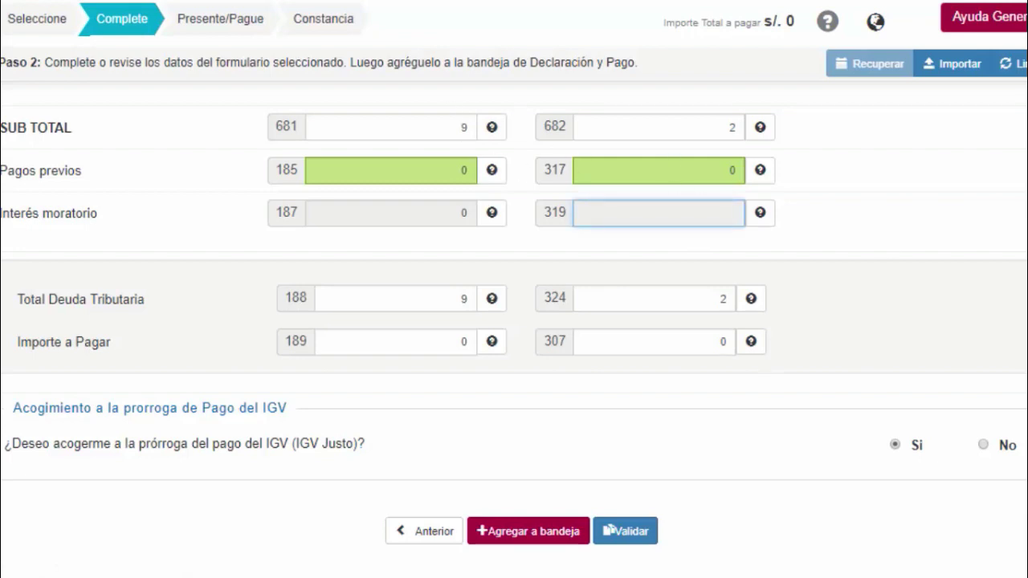
scroll(514, 332, "up", 10)
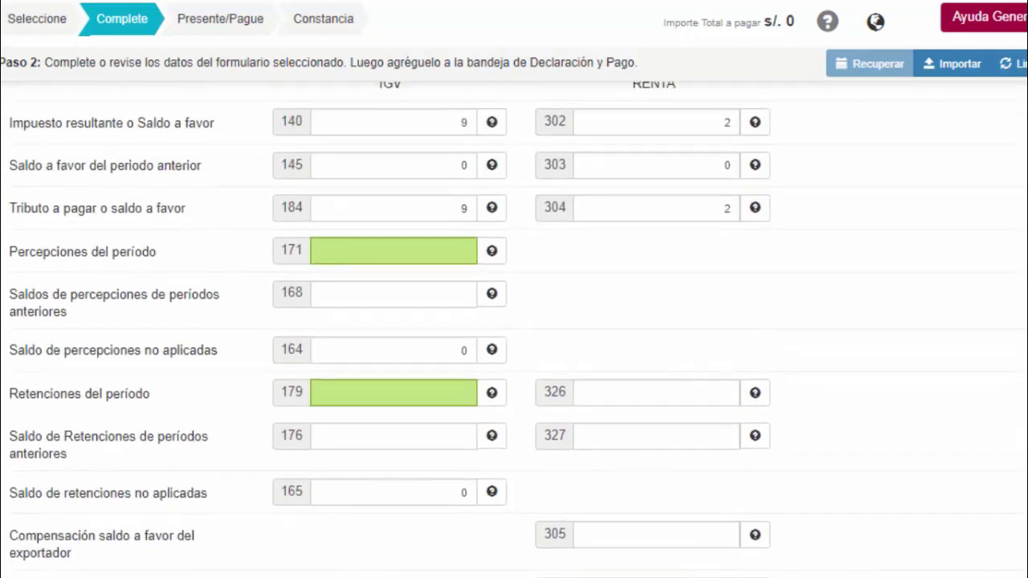
scroll(514, 332, "up", 4)
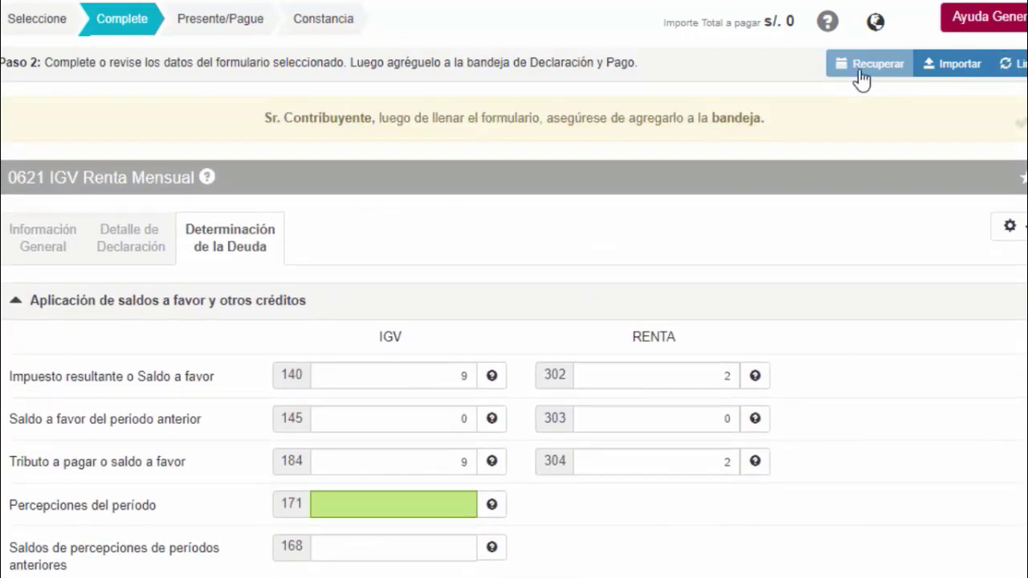
Return to the Detalle de Declaración section of the web form
left_click_drag(131, 208, 131, 232)
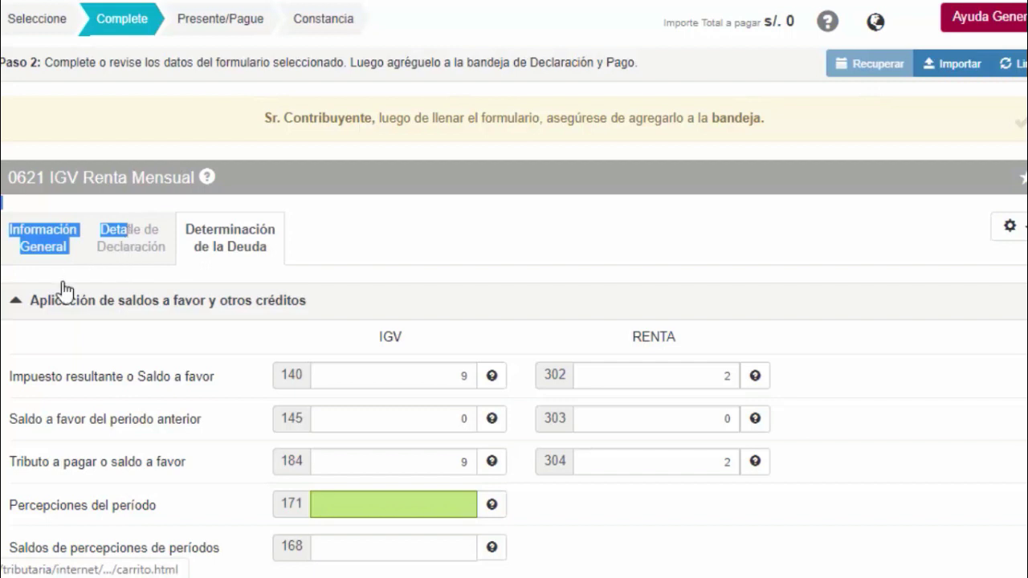
left_click(103, 255)
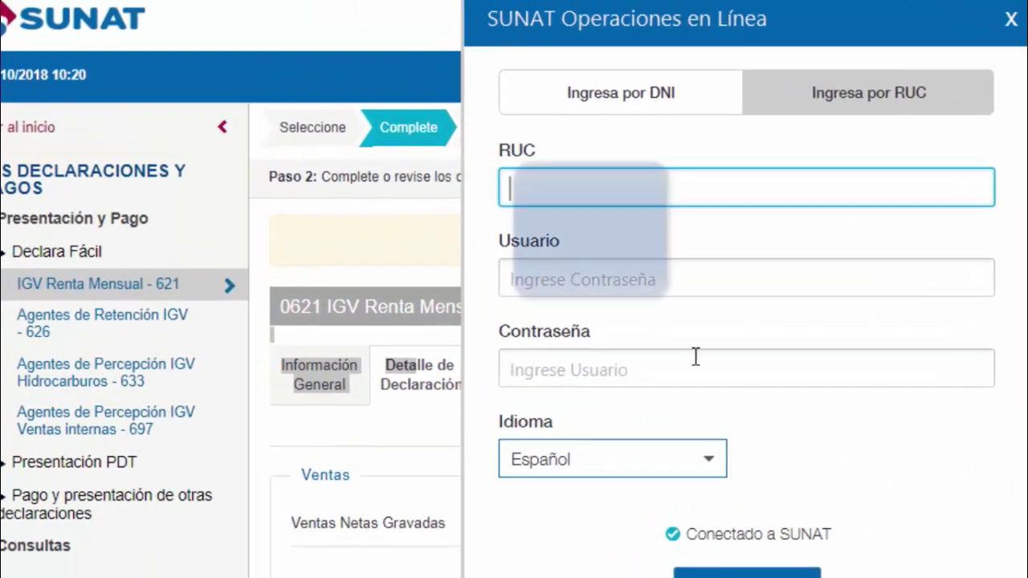
Switch to the SUNAT Operaciones en Línea desktop application and sign in by entering the account password in Contraseña
left_click(614, 329)
type("*********")
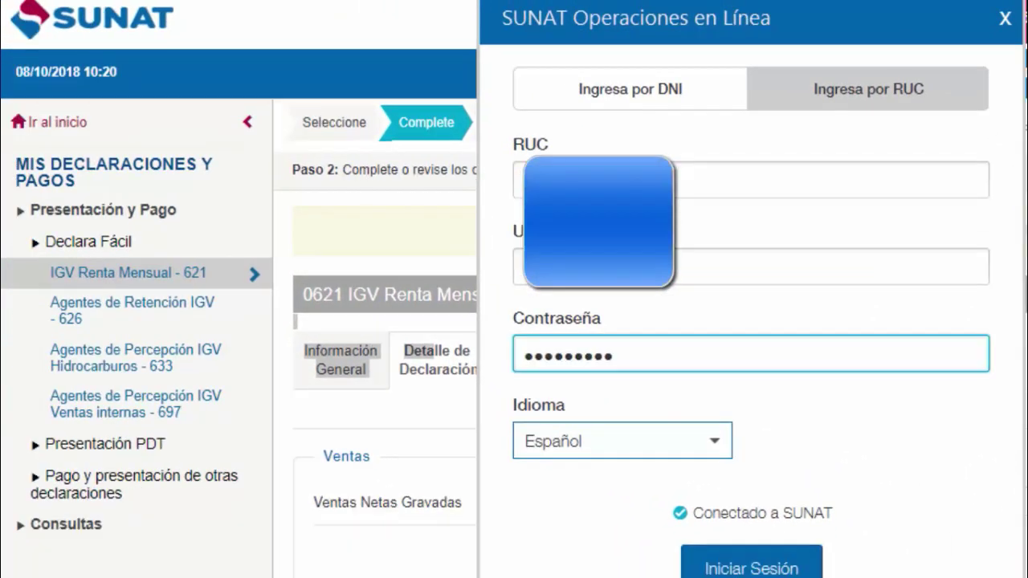
left_click(745, 569)
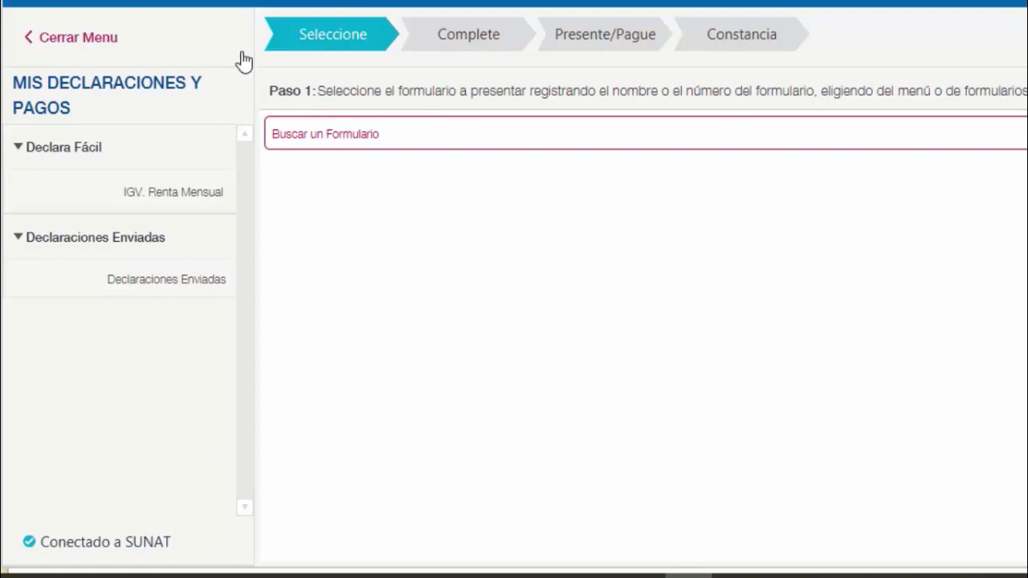
Open the IGV Renta Mensual form, dismiss the step tutorial and set the tax period to 09/2018
left_click(200, 196)
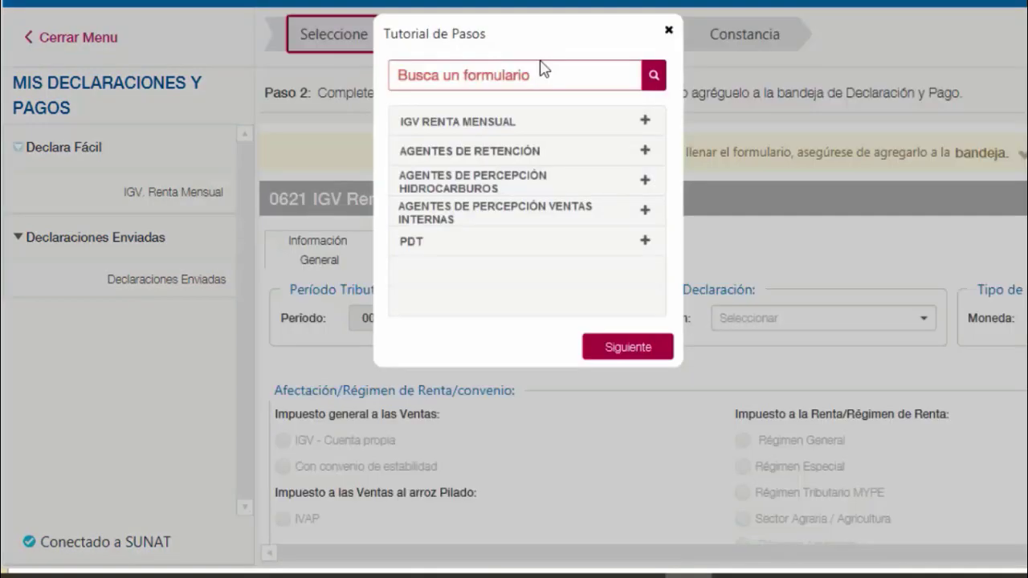
left_click(667, 36)
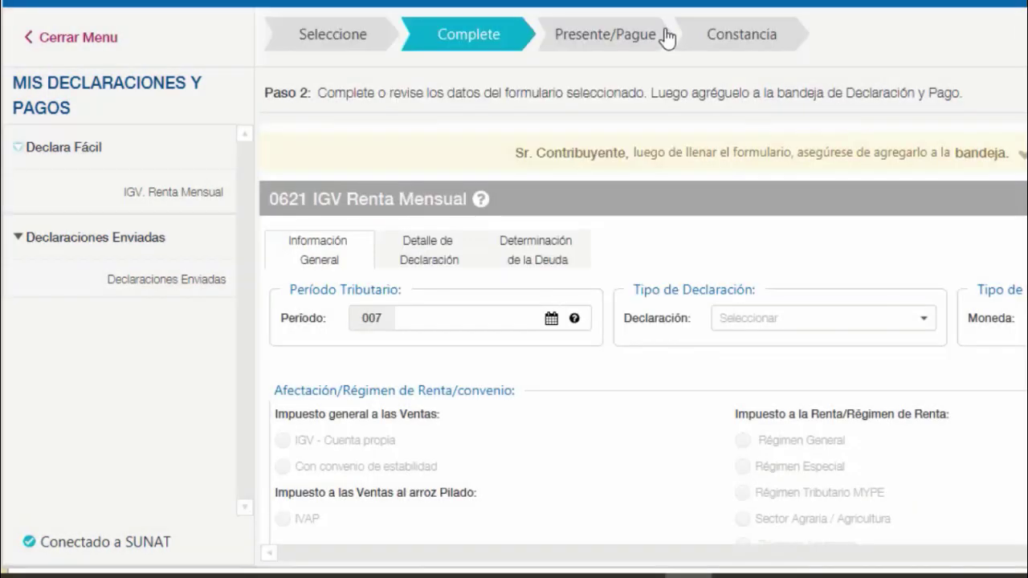
left_click(241, 319)
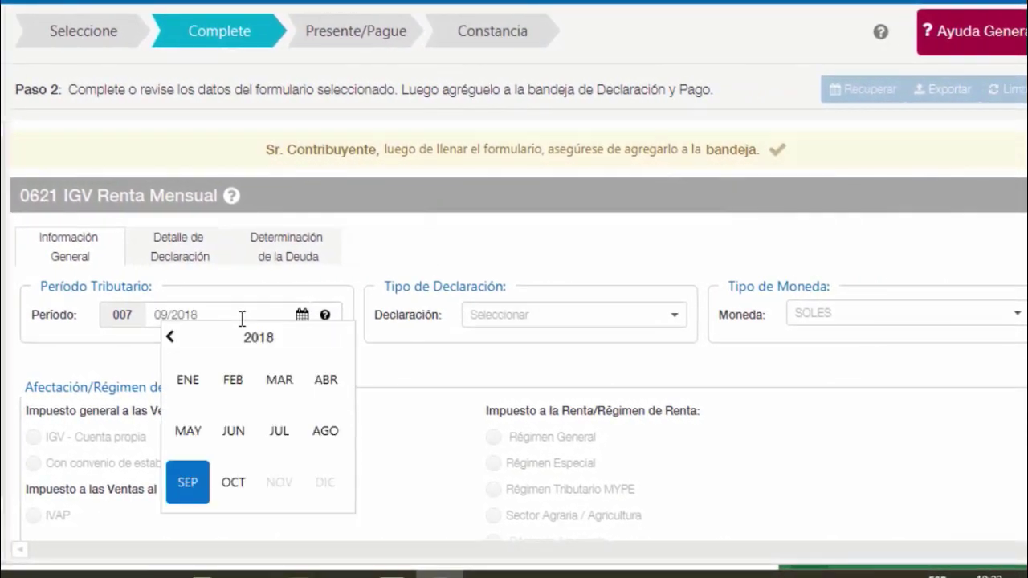
left_click(188, 483)
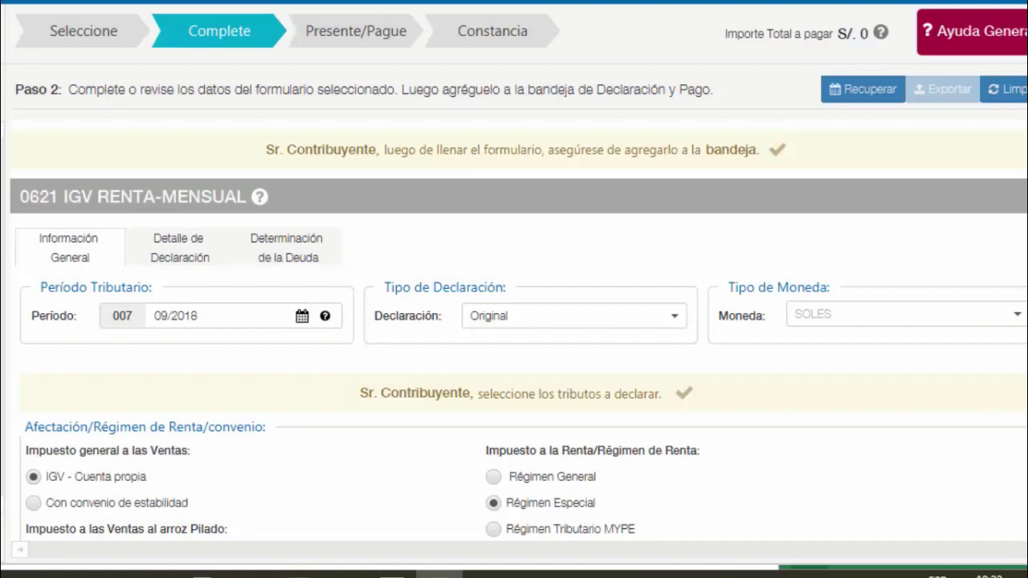
Review the declaration type, tax regime and non-taxed sales answer in Información General and advance to Detalle de Declaración
scroll(522, 321, "down", 4)
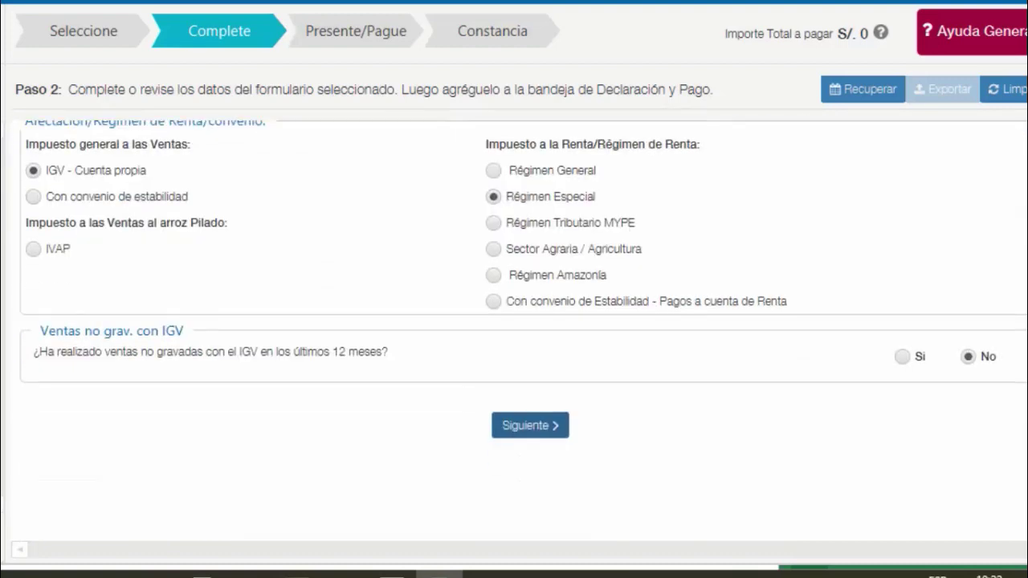
scroll(521, 321, "up", 2)
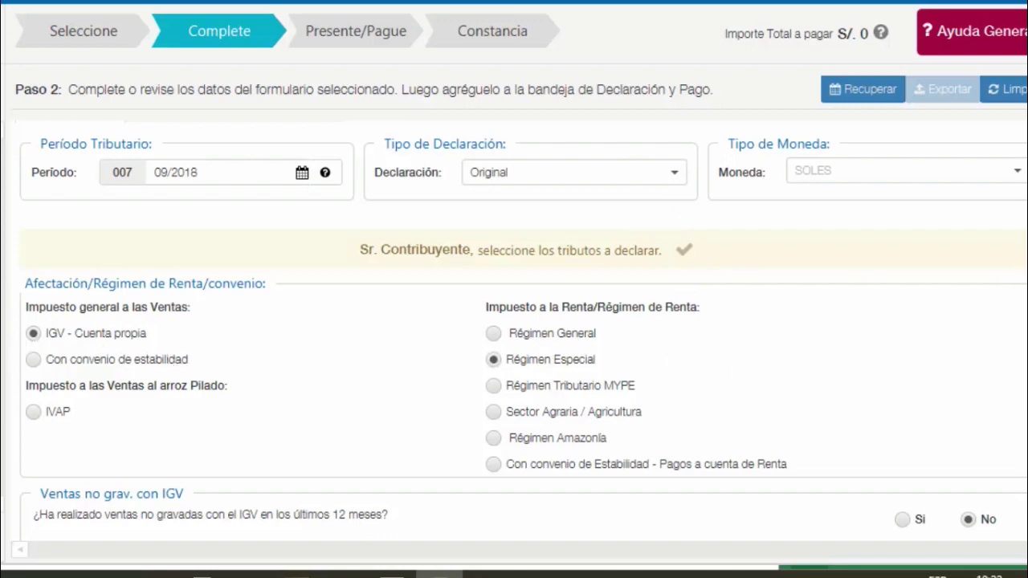
scroll(514, 321, "up", 1)
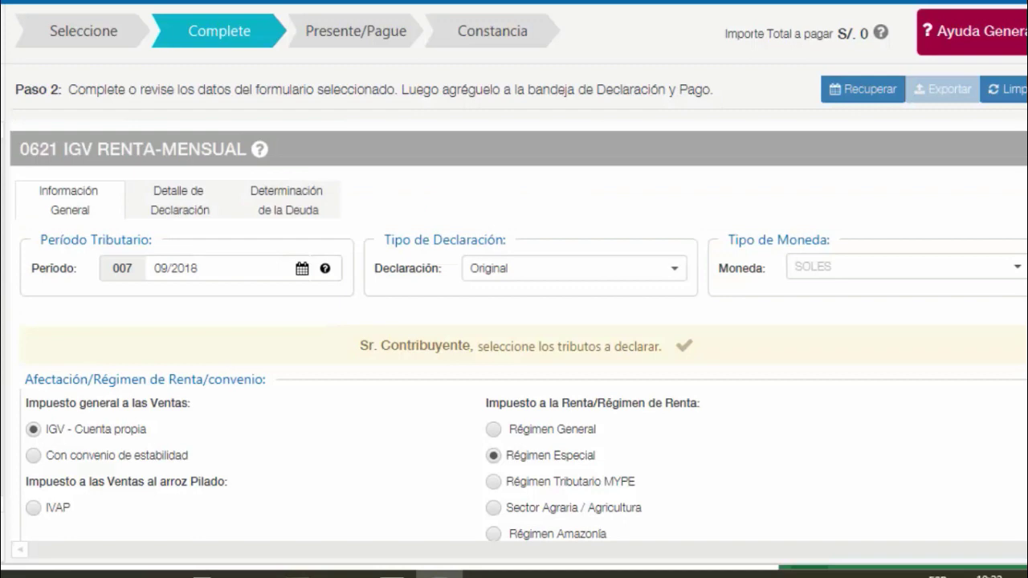
scroll(514, 329, "down", 3)
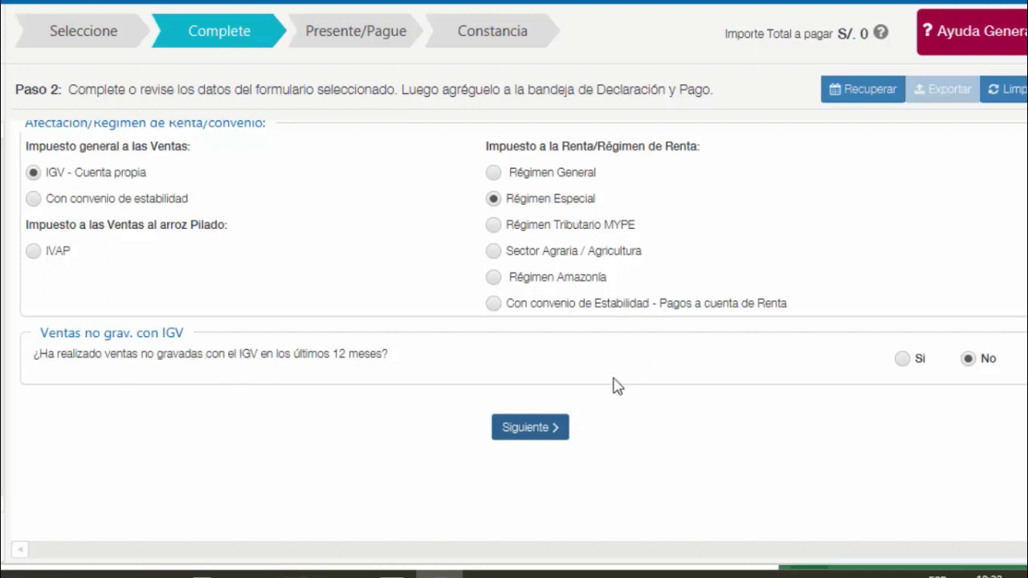
left_click(526, 427)
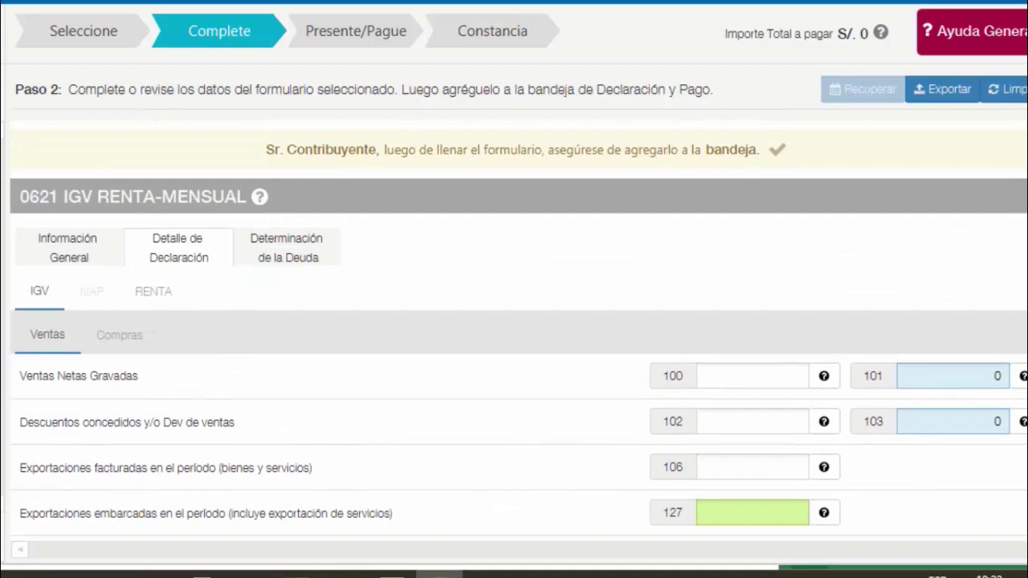
Examine the IGV sales boxes 100, 102 and 106, opening and closing the assistant of box 127 without entering amounts
scroll(514, 338, "down", 4)
scroll(514, 338, "up", 2)
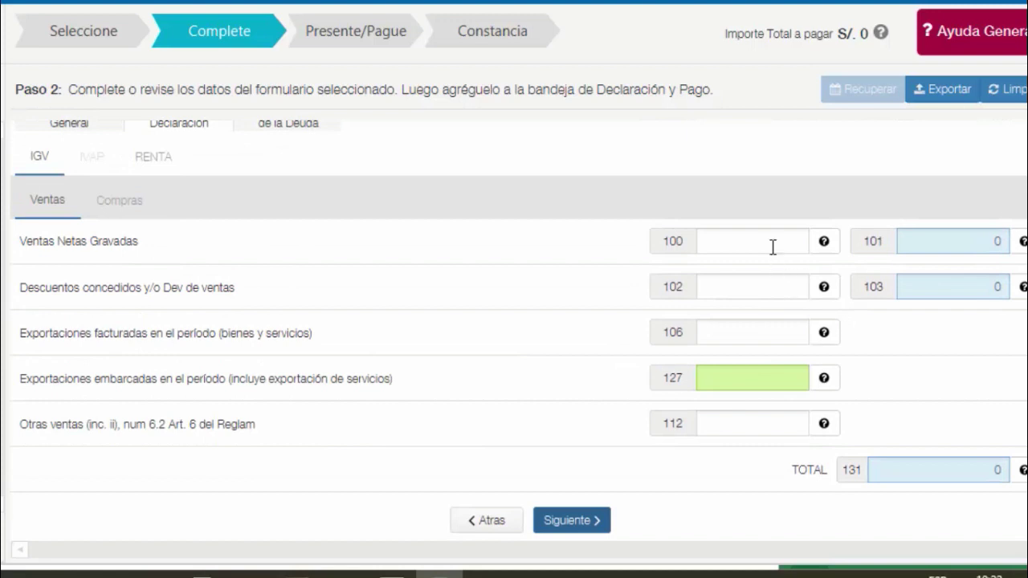
left_click(772, 245)
left_click(770, 287)
left_click(776, 338)
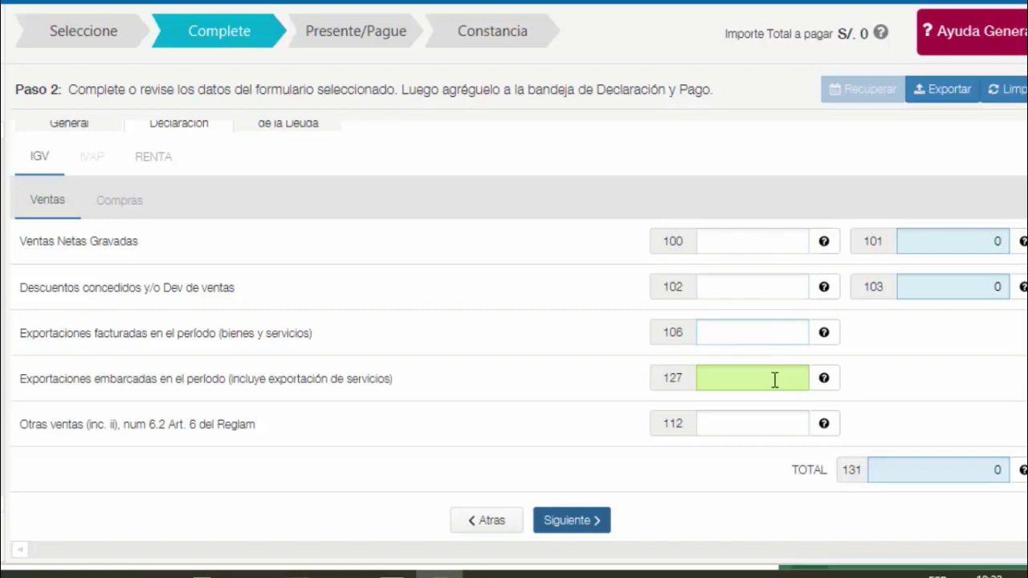
left_click(775, 378)
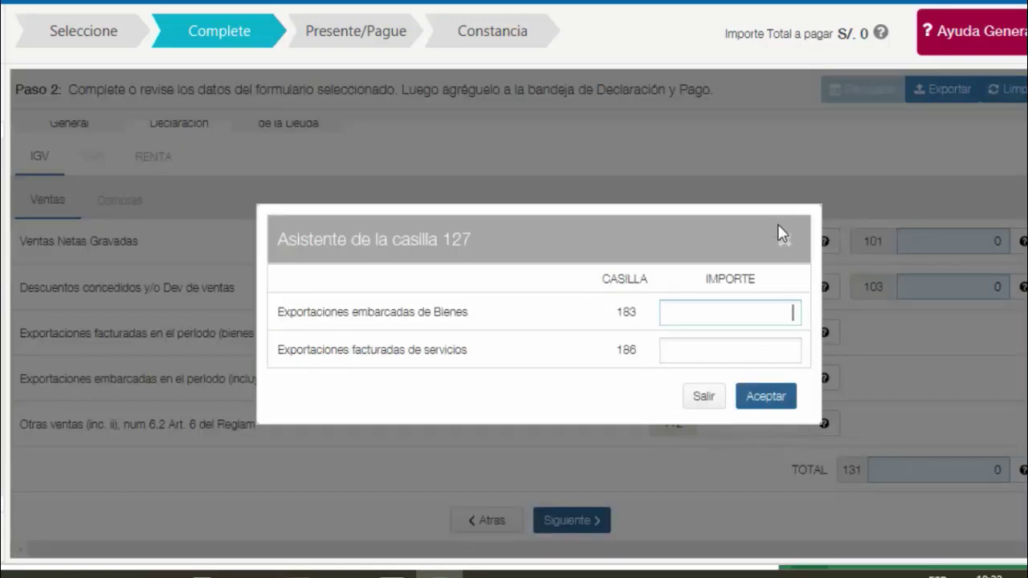
left_click(784, 239)
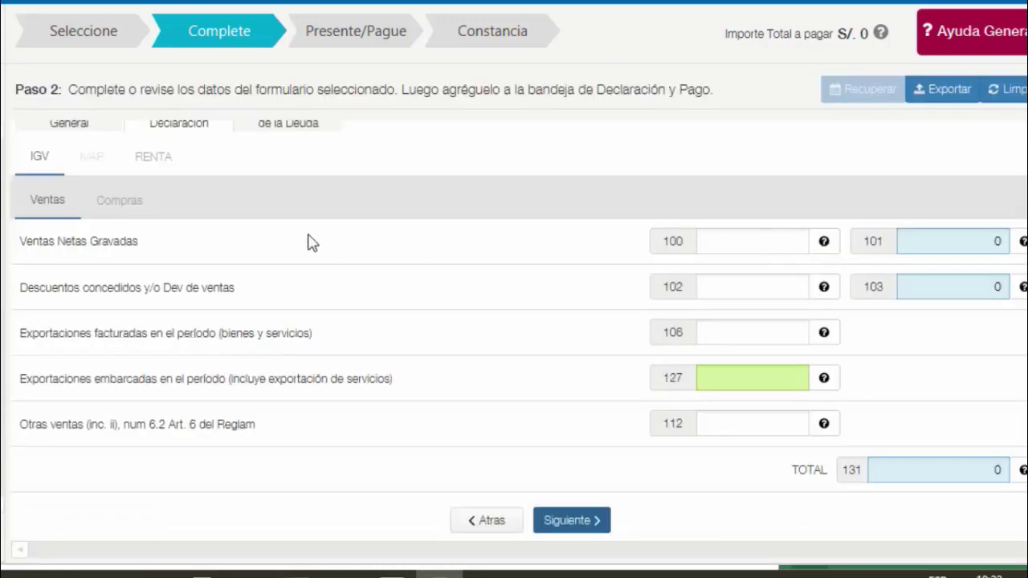
Examine the IGV purchase boxes, including 114, 120 and 122, in the Compras section
left_click(131, 207)
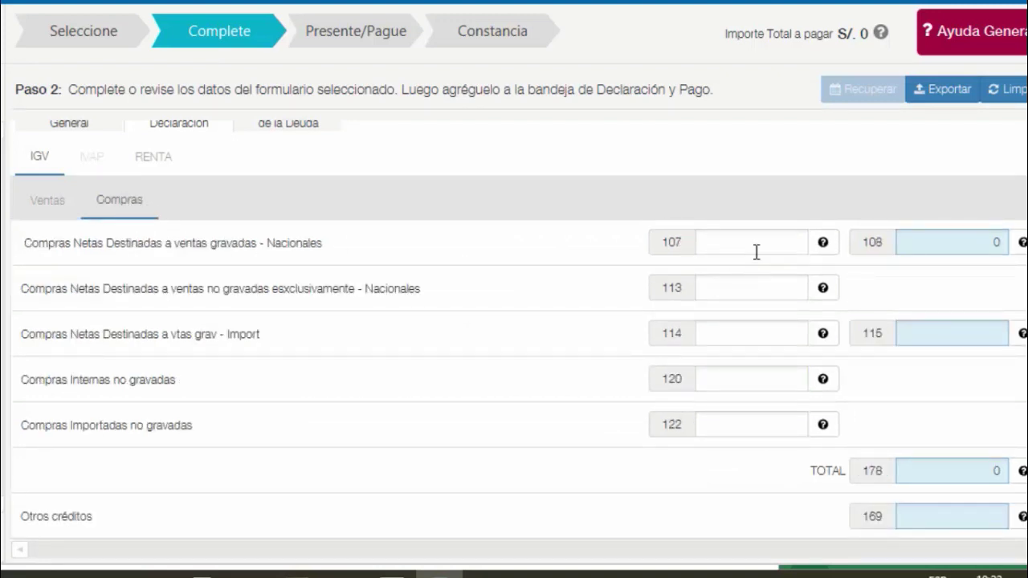
left_click(748, 324)
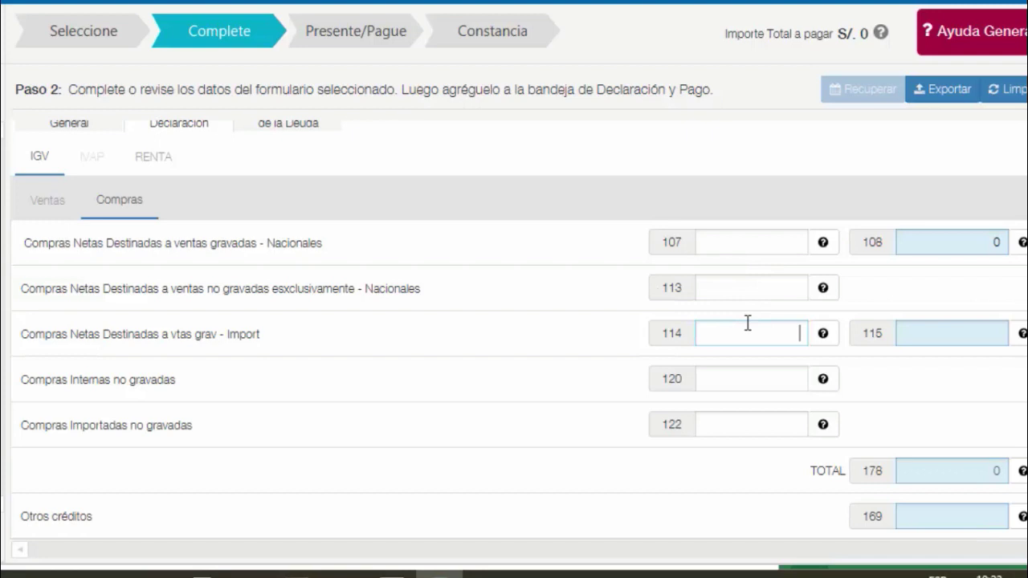
left_click(741, 365)
left_click(743, 416)
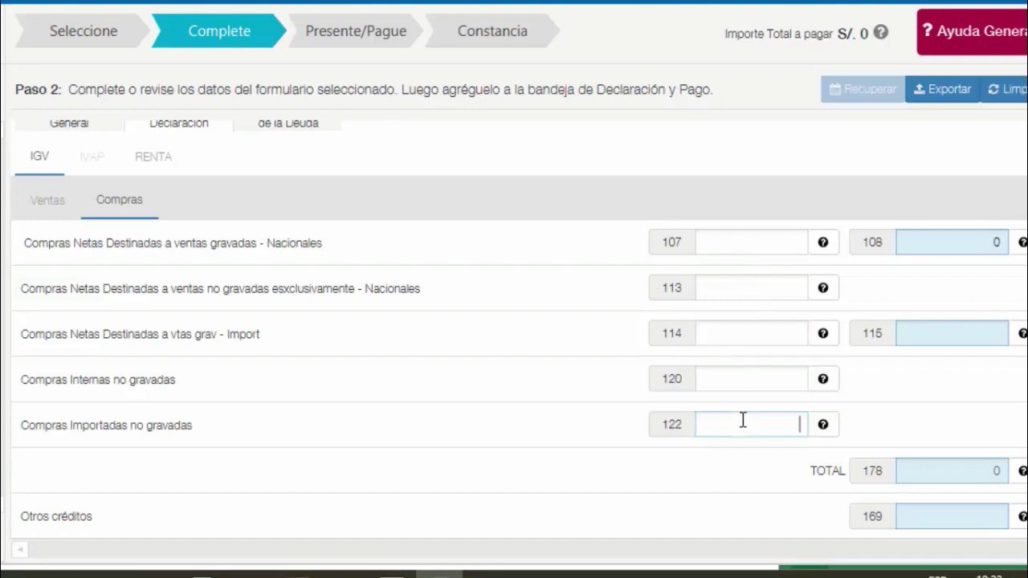
Go back to Información General, answer Si to having made non-taxed IGV sales in the last 12 months, and advance to Detalle de Declaración
left_click(69, 128)
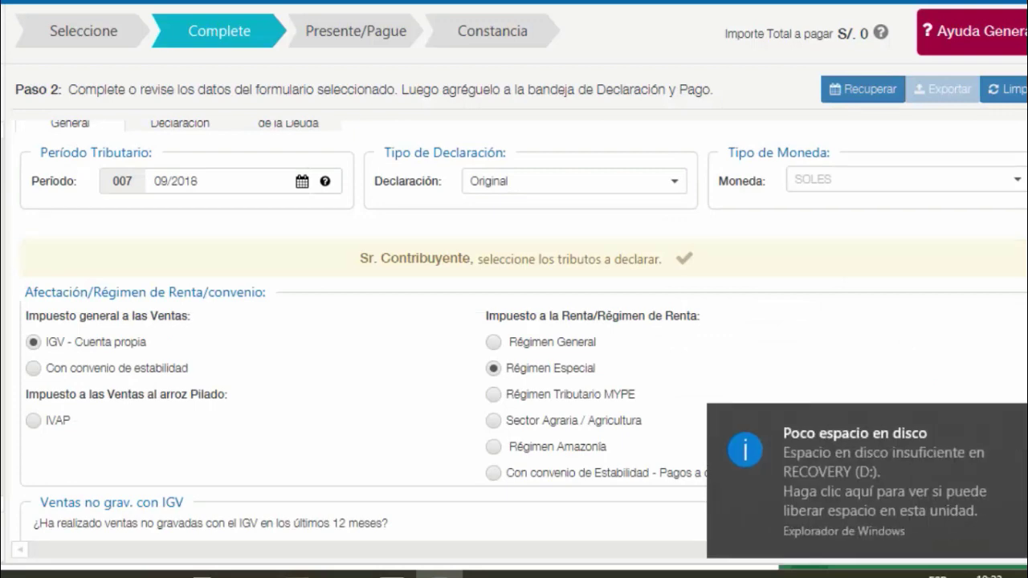
scroll(514, 321, "up", 2)
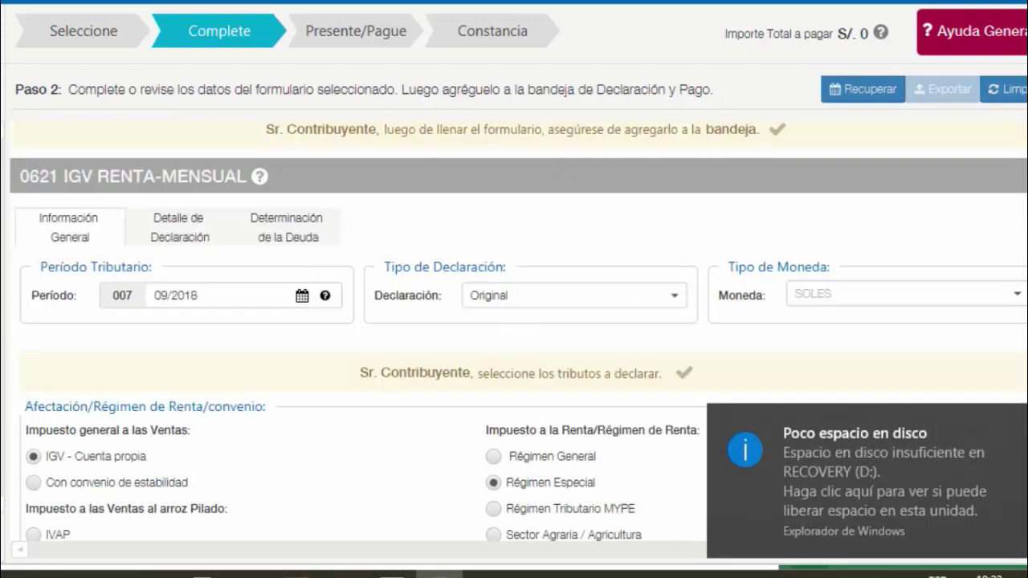
scroll(514, 321, "down", 5)
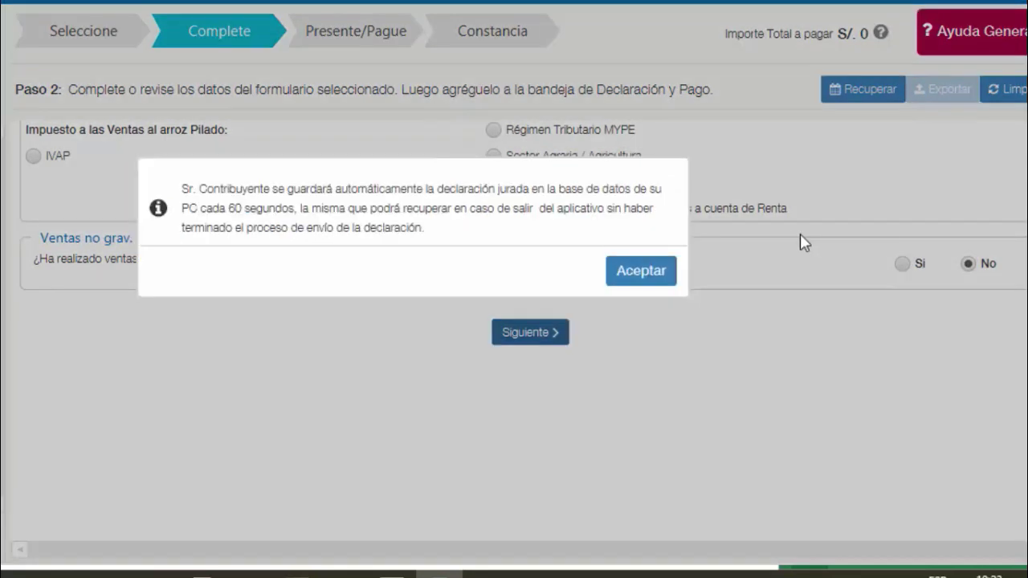
left_click(641, 271)
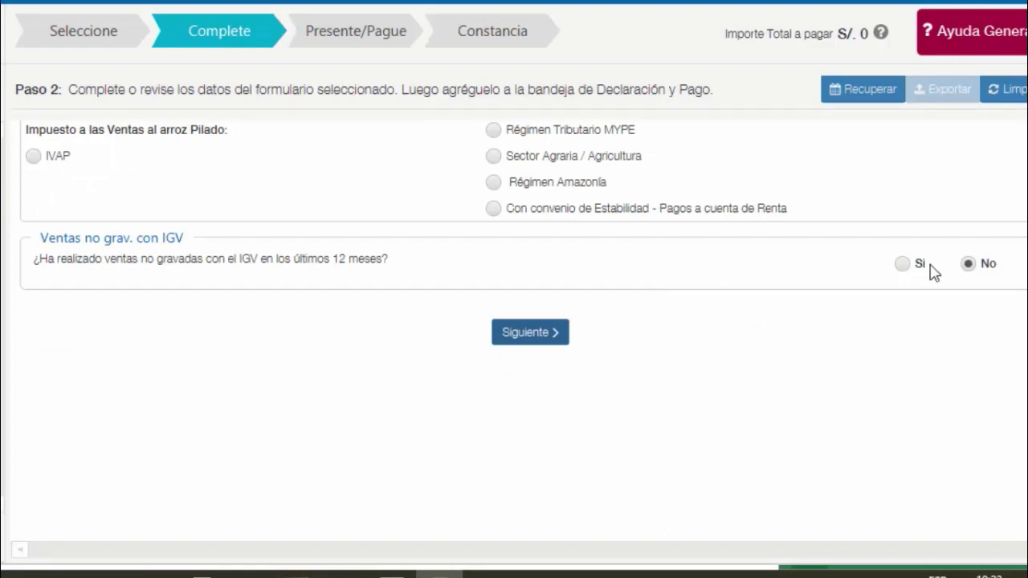
left_click(902, 265)
scroll(523, 329, "up", 3)
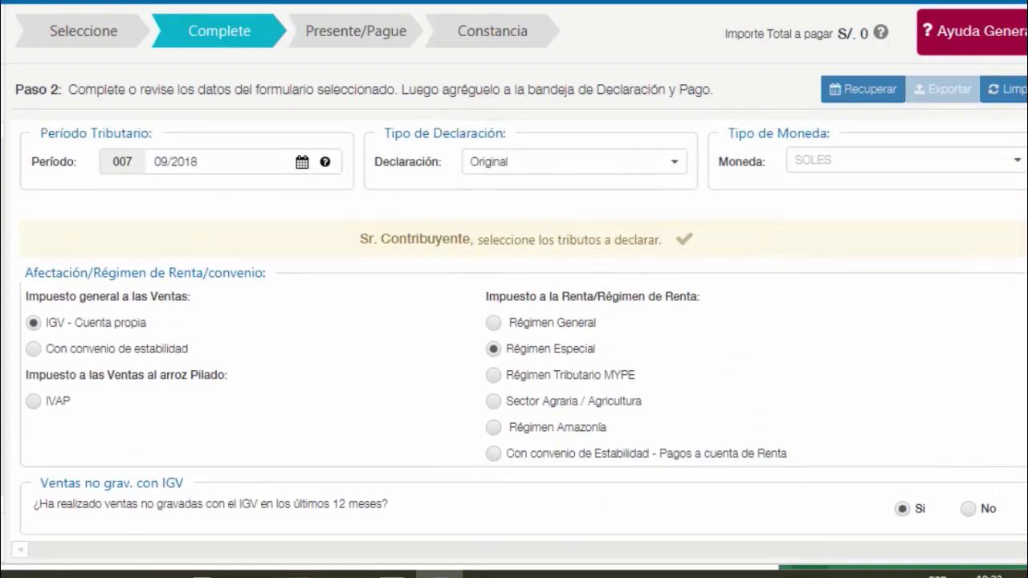
scroll(523, 307, "down", 3)
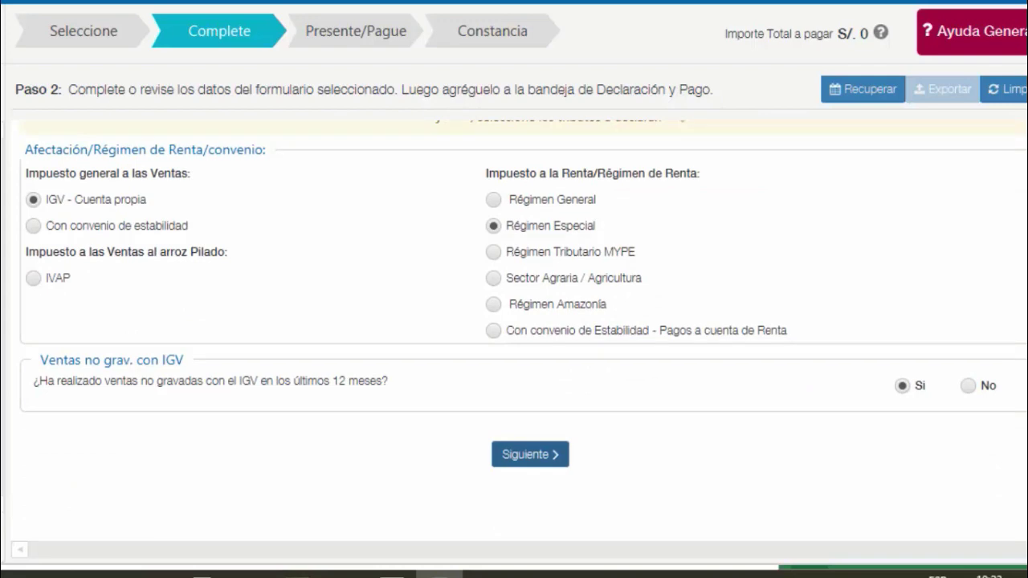
left_click(559, 459)
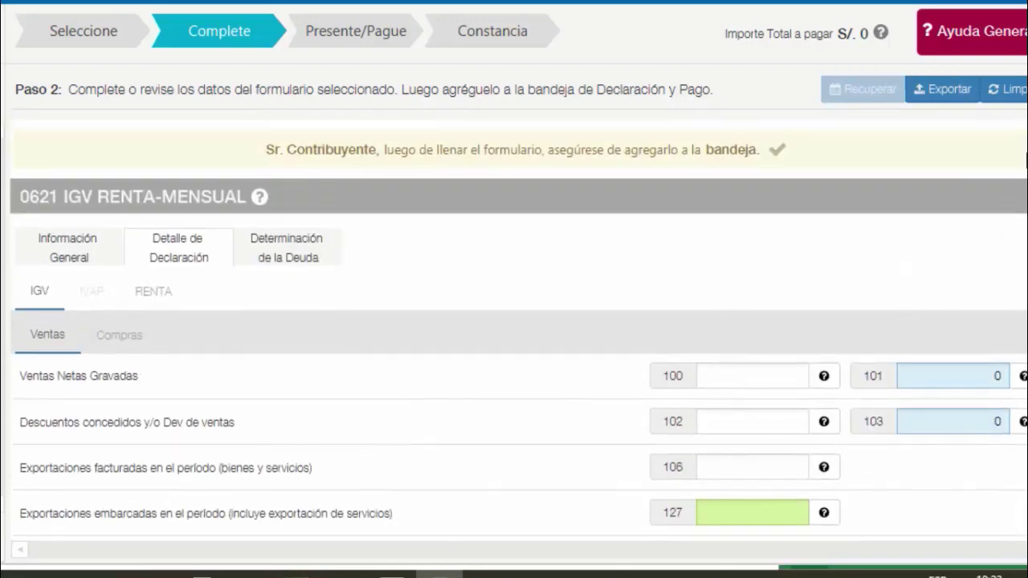
Examine the IGV sales boxes for non-taxed sales, 105 and 109, alongside the rest of the Ventas list
scroll(519, 329, "down", 3)
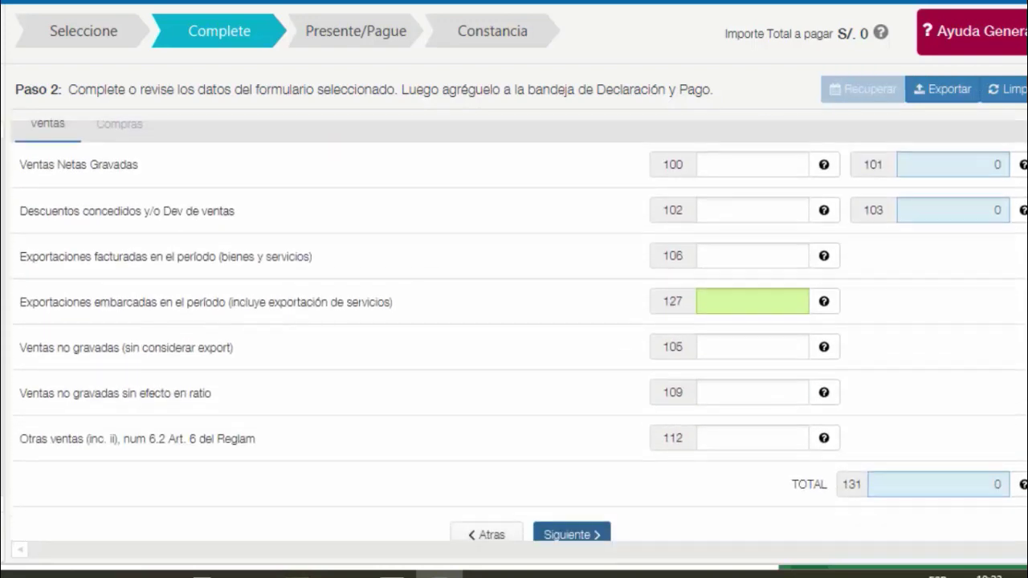
left_click(745, 352)
left_click(746, 386)
left_click(755, 353)
left_click(752, 402)
scroll(800, 392, "down", 3)
scroll(514, 321, "up", 3)
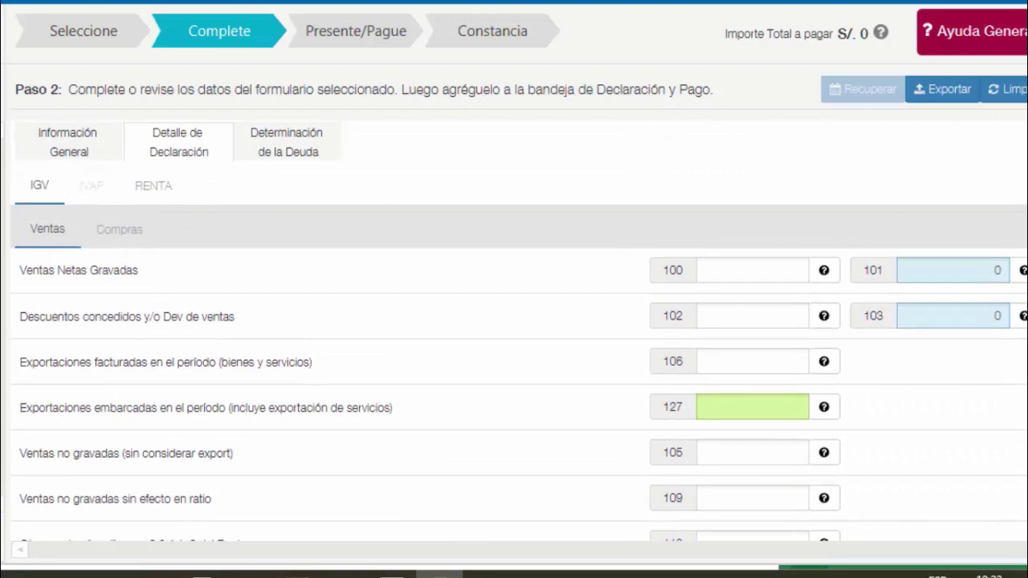
scroll(514, 329, "down", 1)
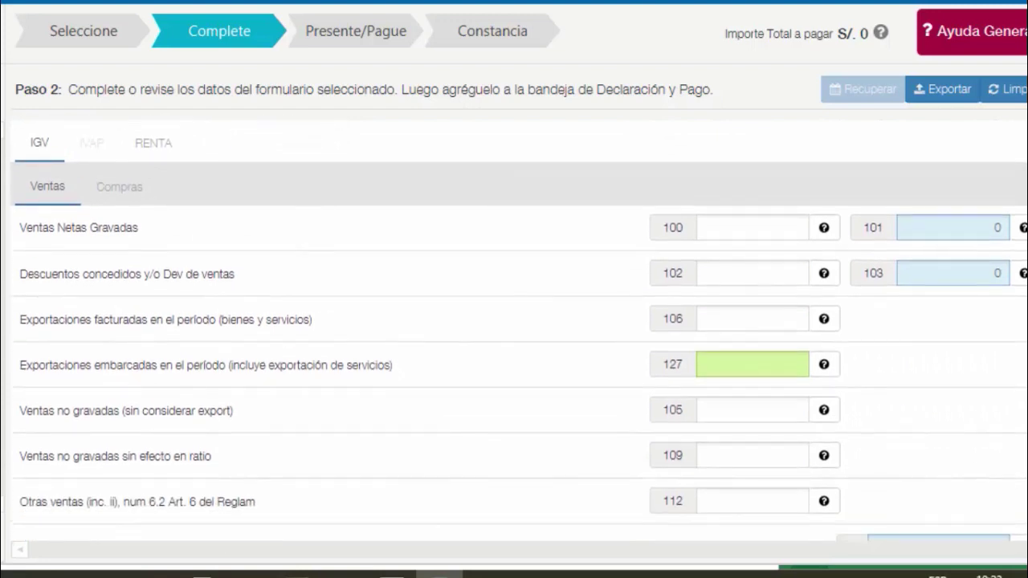
scroll(514, 330, "down", 1)
scroll(514, 329, "up", 1)
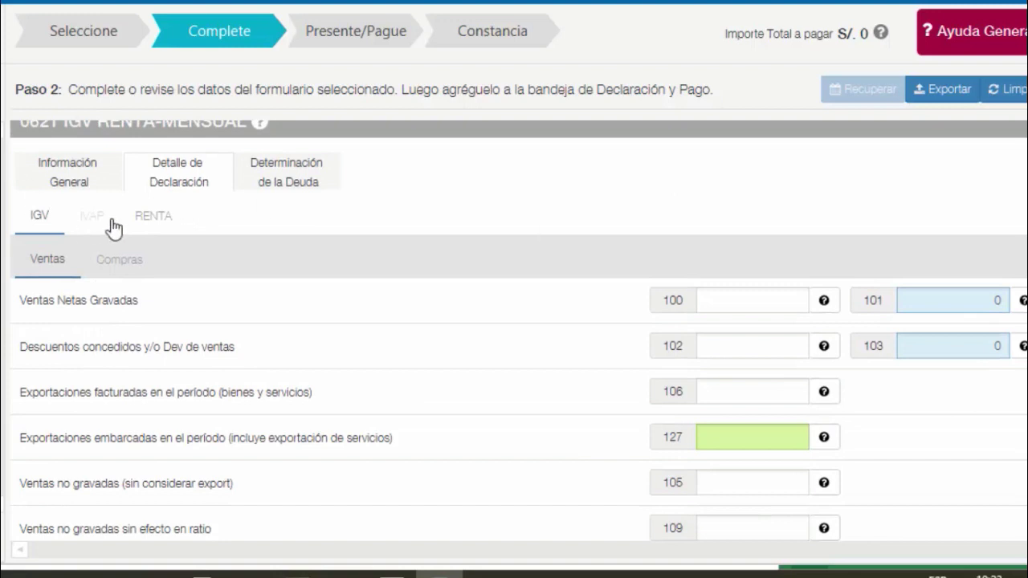
Look through the Compras boxes, check the SUNAT Menú SOL window in Chrome, and return to the Ventas boxes
left_click(133, 269)
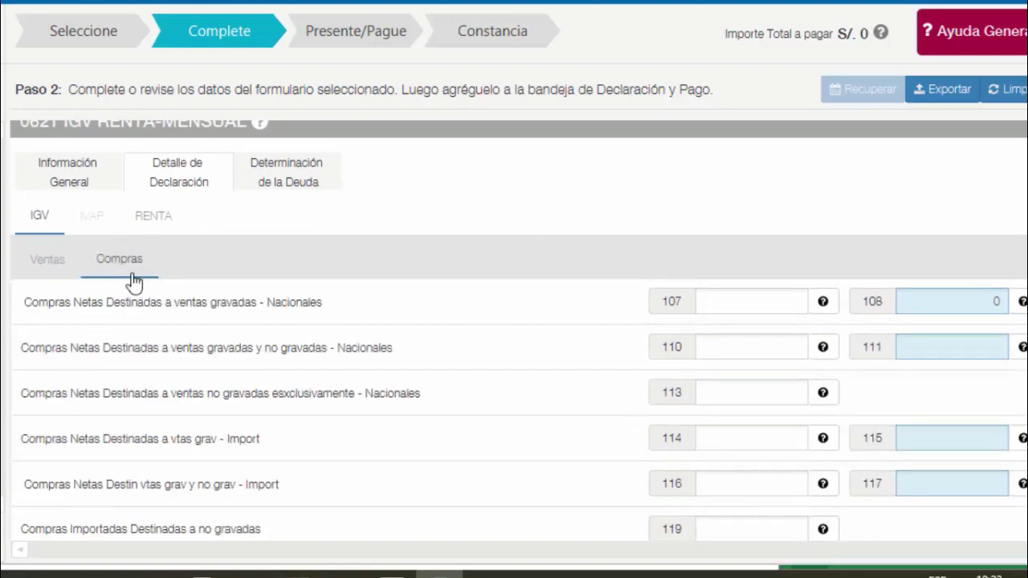
mouse_move(107, 574)
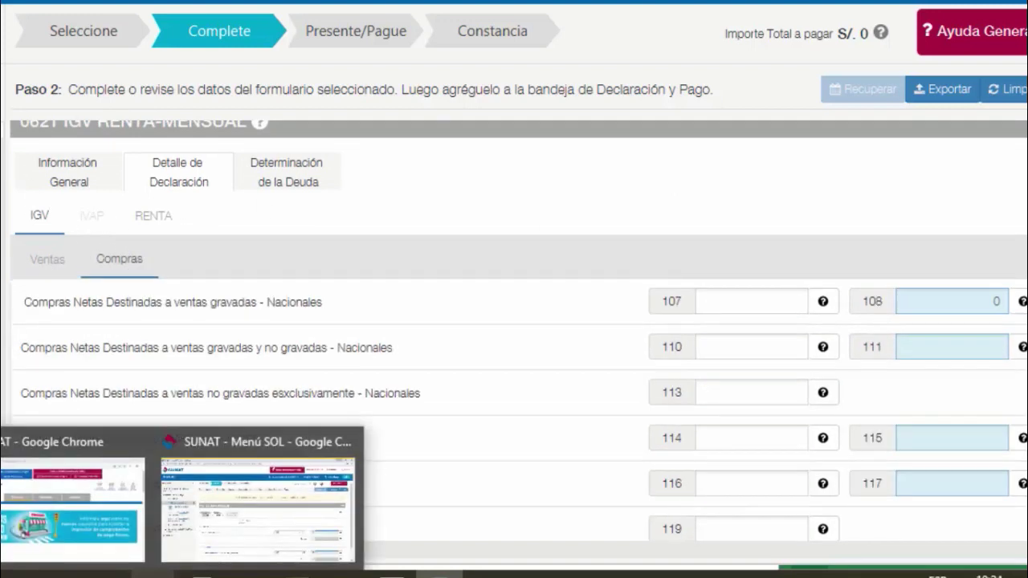
left_click(241, 522)
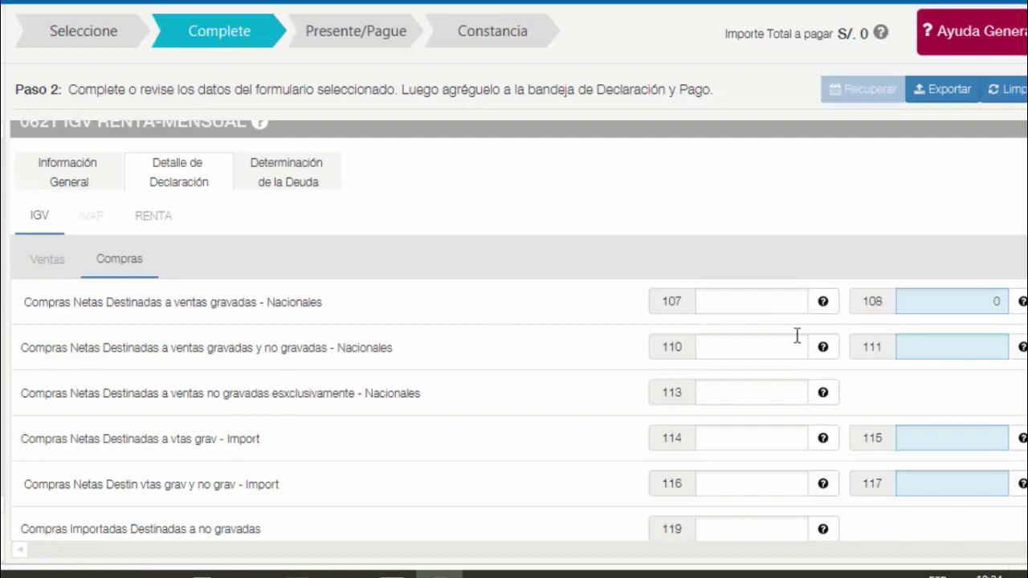
left_click(36, 273)
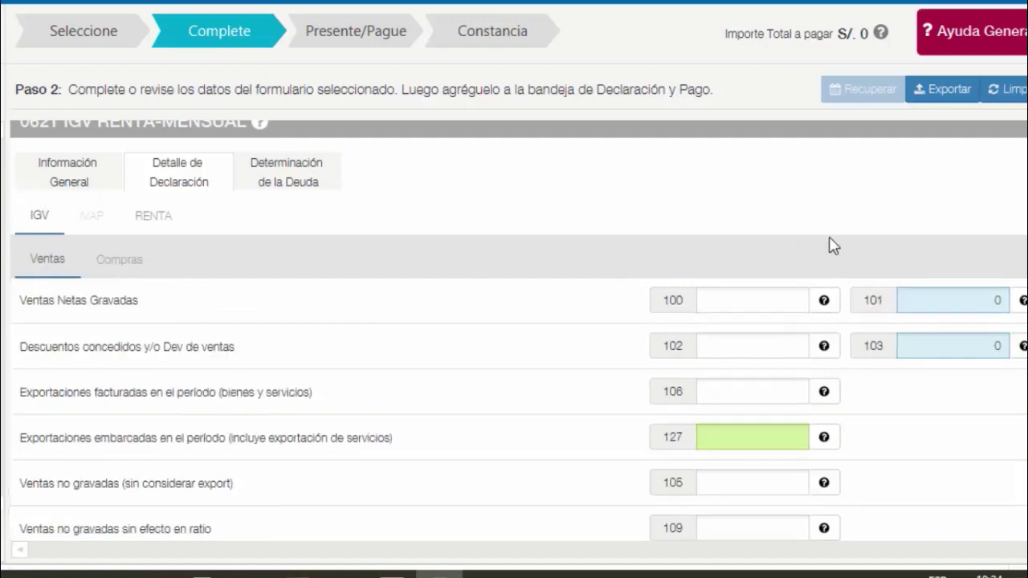
Enter 100 as Ventas Netas Gravadas in box 100 and 50 as Ventas no gravadas in box 105
left_click(771, 300)
type("100")
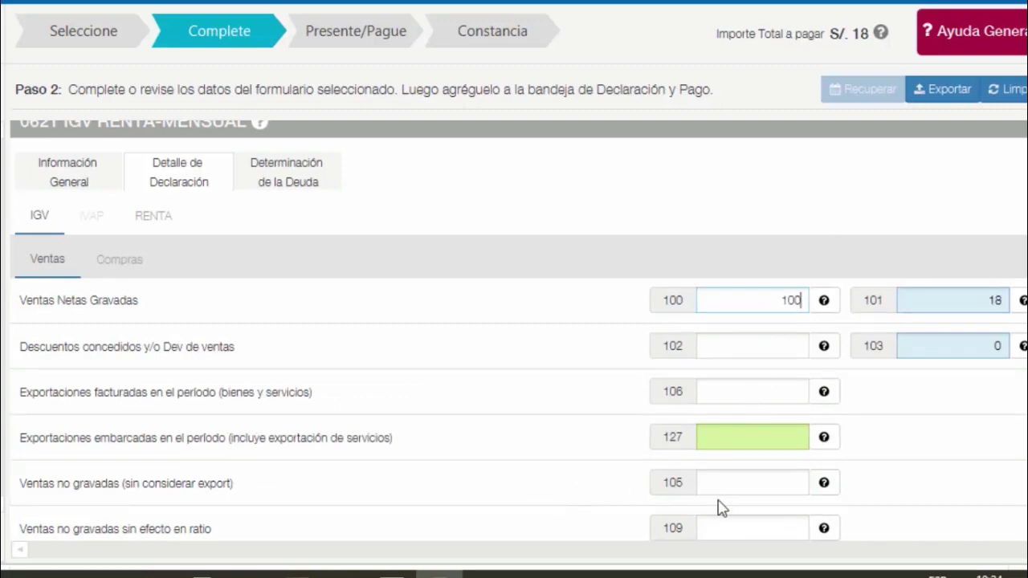
left_click(734, 483)
type("5")
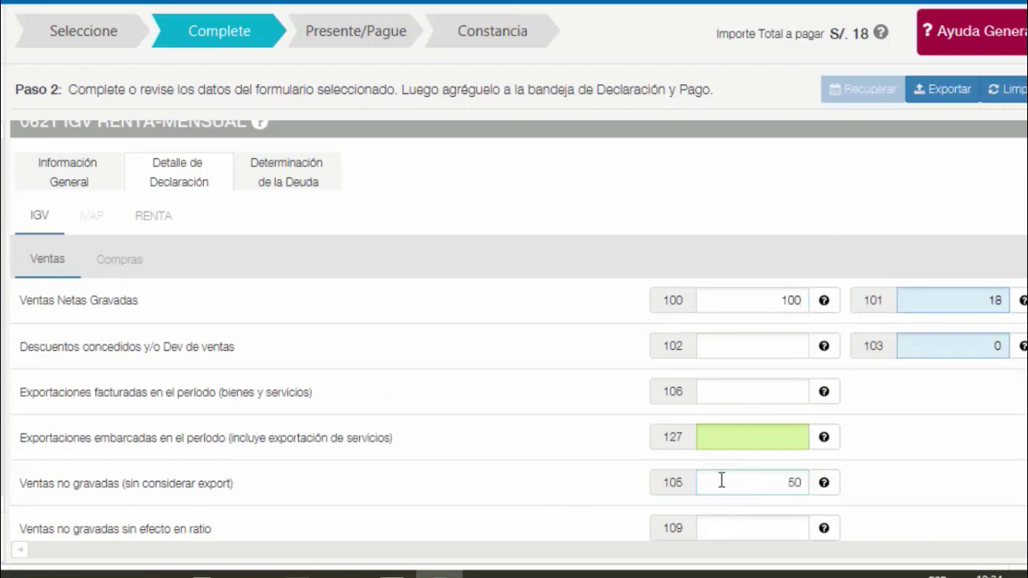
type("0")
In the IGV Compras section, enter 50 in box 107 for national net purchases destined for taxed sales
left_click(120, 258)
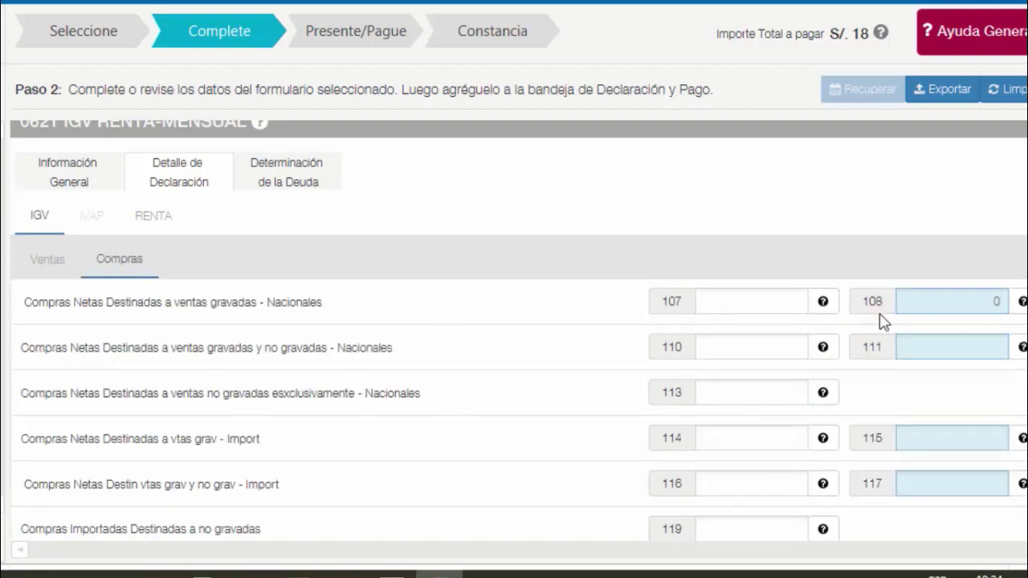
left_click(782, 300)
type("50")
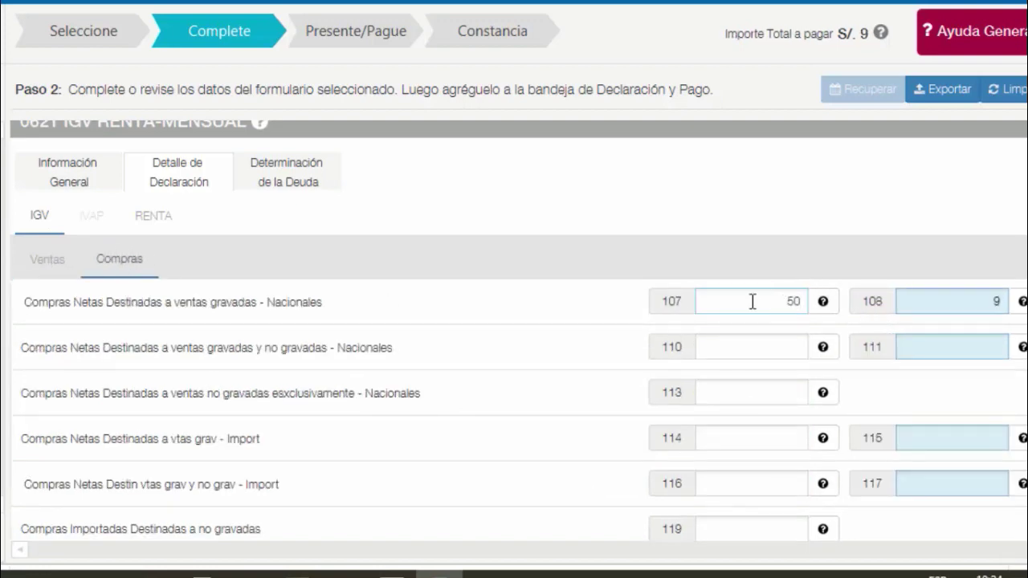
In the RENTA section, enter 150 as Ingresos Netos in box 301 and advance to Determinación de la Deuda
left_click(151, 223)
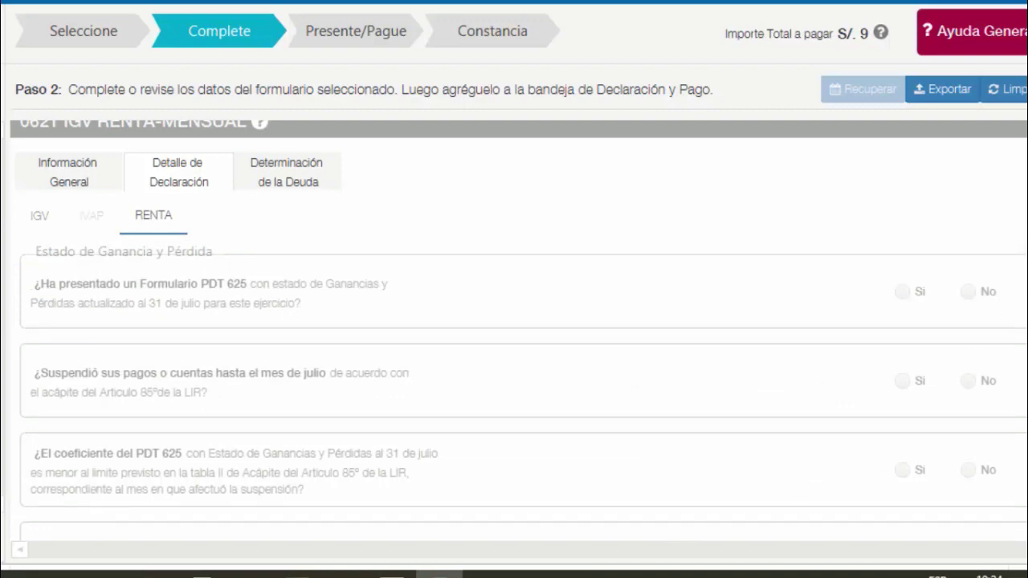
scroll(519, 329, "up", 1)
scroll(518, 337, "down", 4)
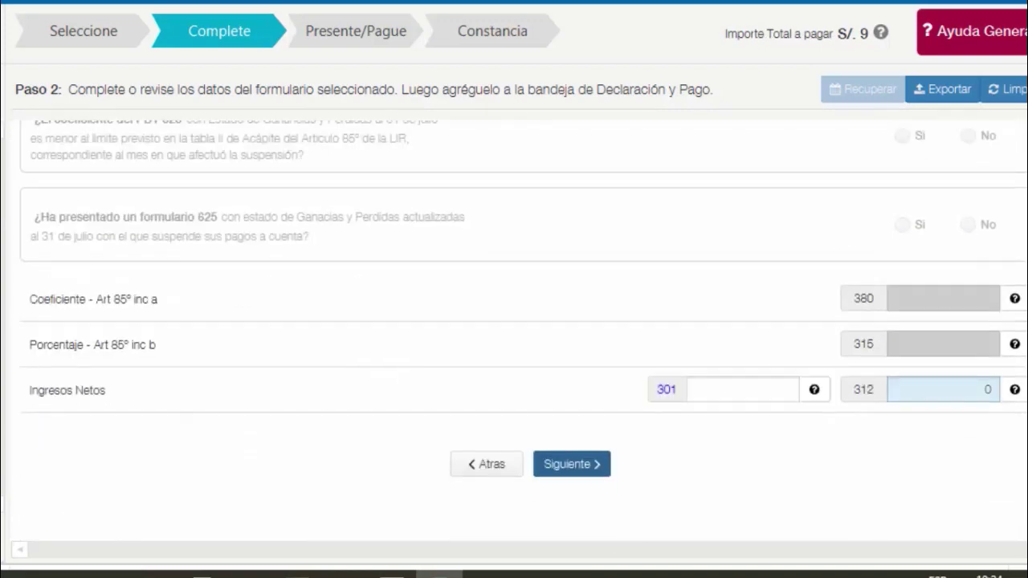
scroll(519, 337, "up", 2)
scroll(518, 338, "down", 2)
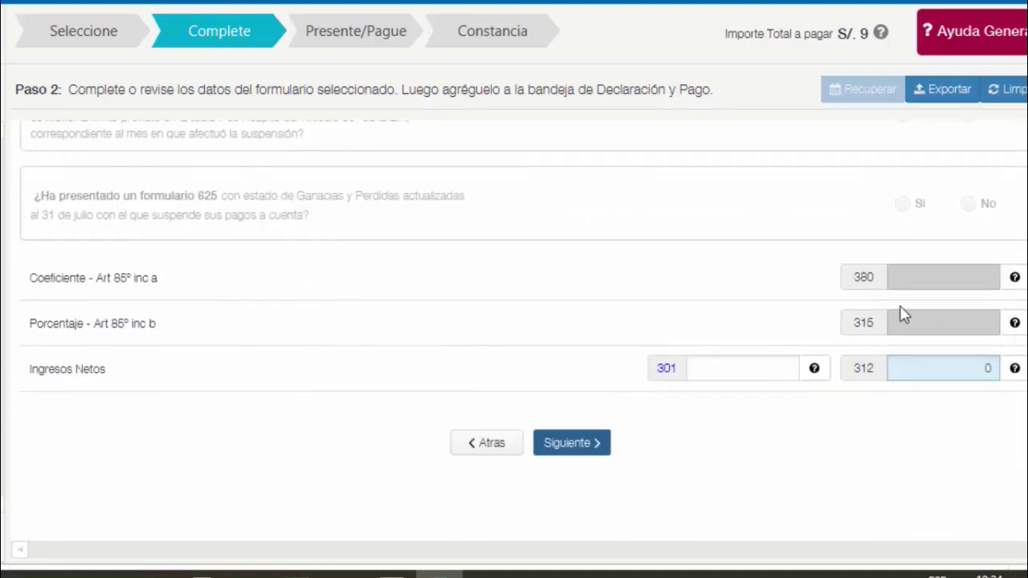
left_click(765, 359)
type("150")
left_click(585, 442)
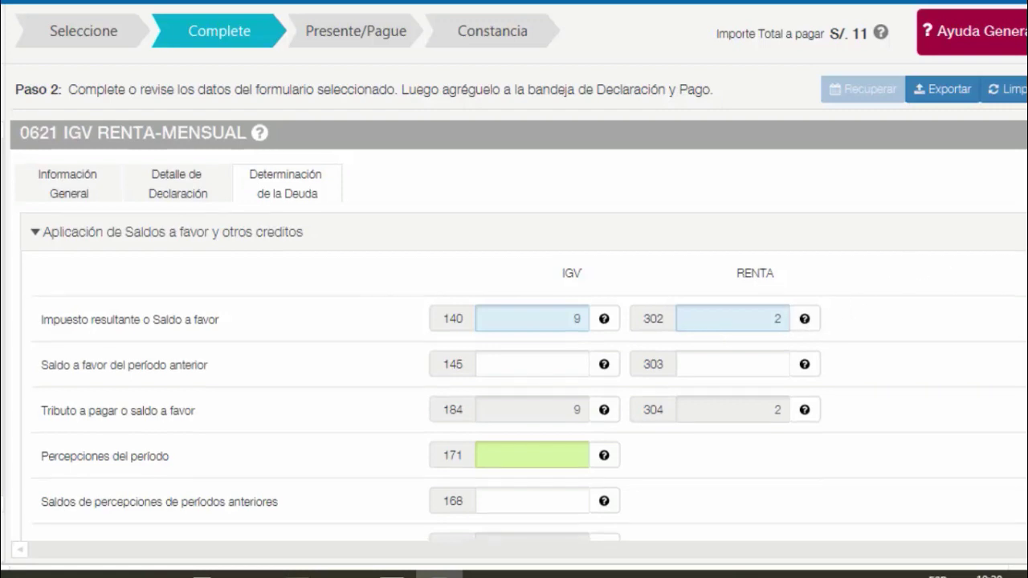
Set the Importe a Pagar to 0 for both IGV (box 189) and Renta (box 307), accepting the autosave notice
scroll(514, 329, "down", 5)
scroll(513, 329, "down", 3)
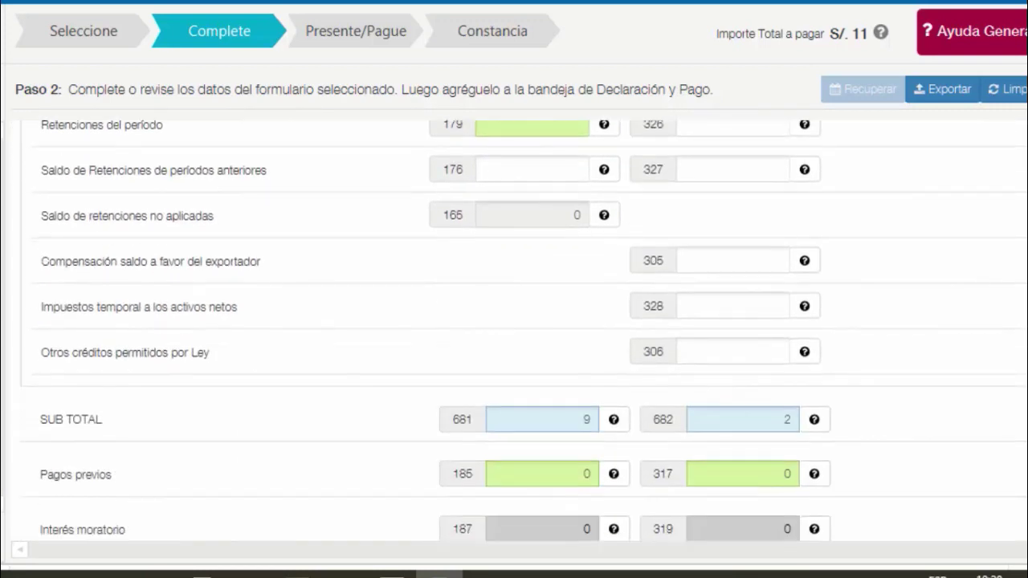
scroll(514, 329, "down", 1)
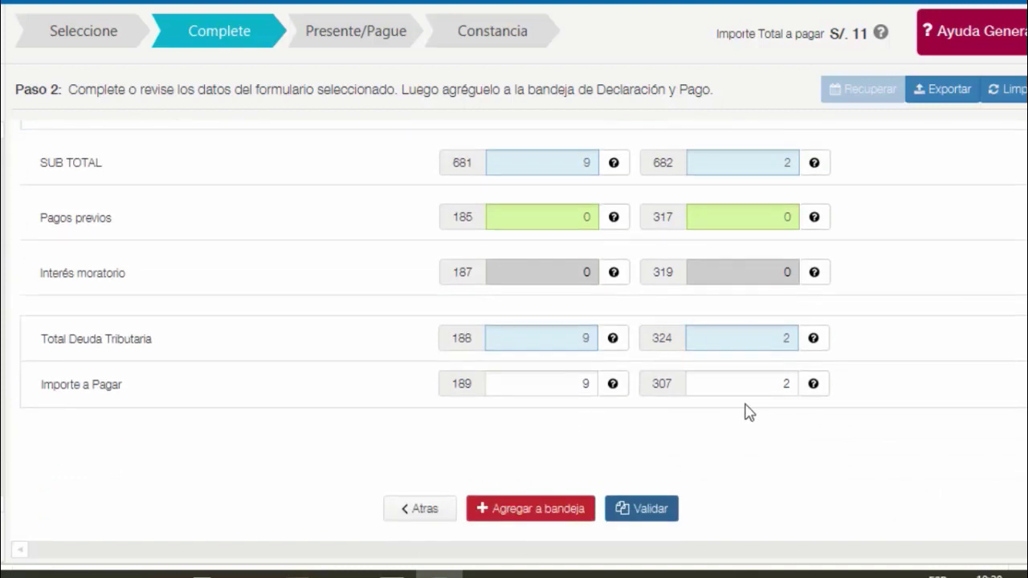
left_click(576, 390)
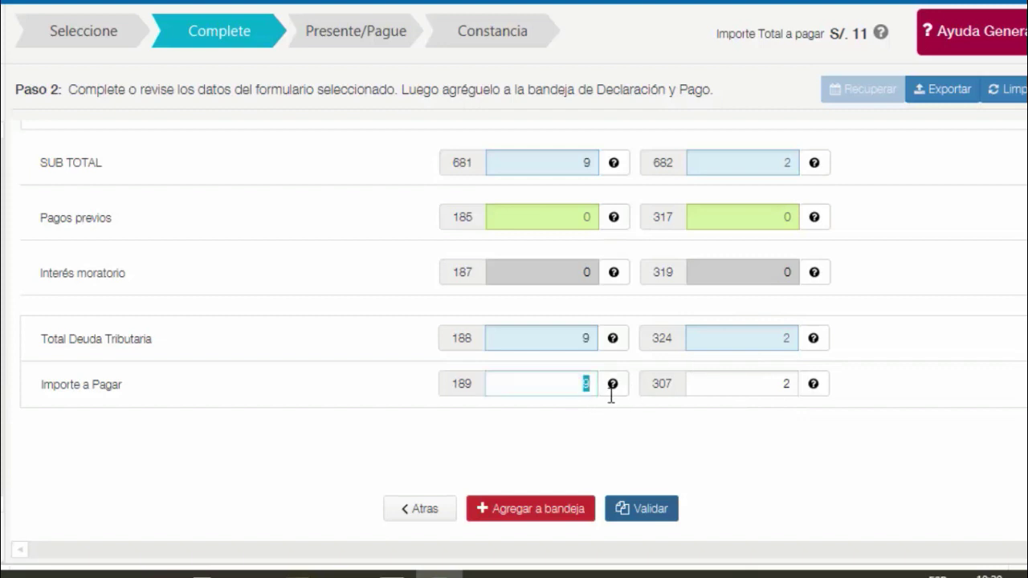
type("0")
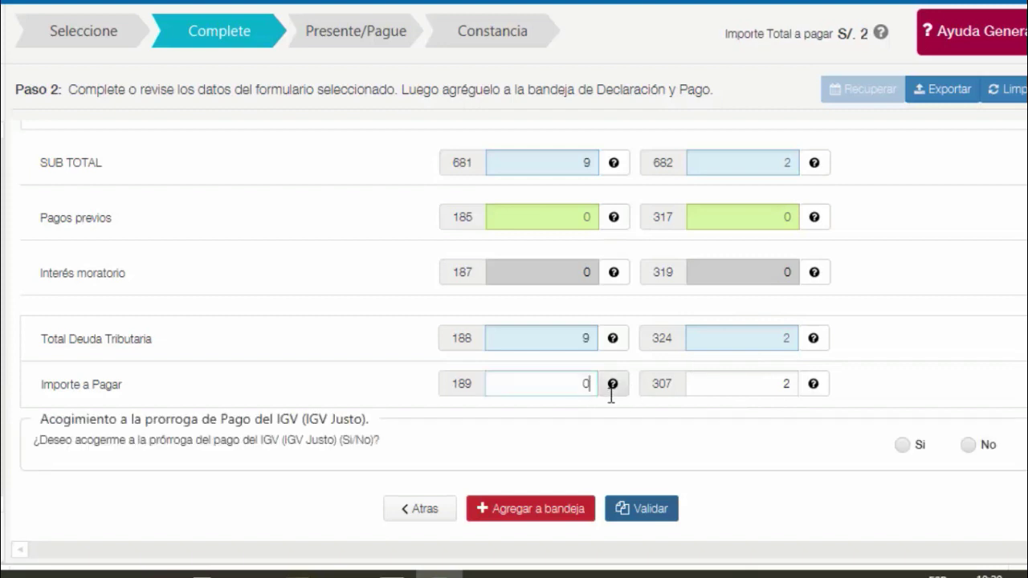
left_click(749, 375)
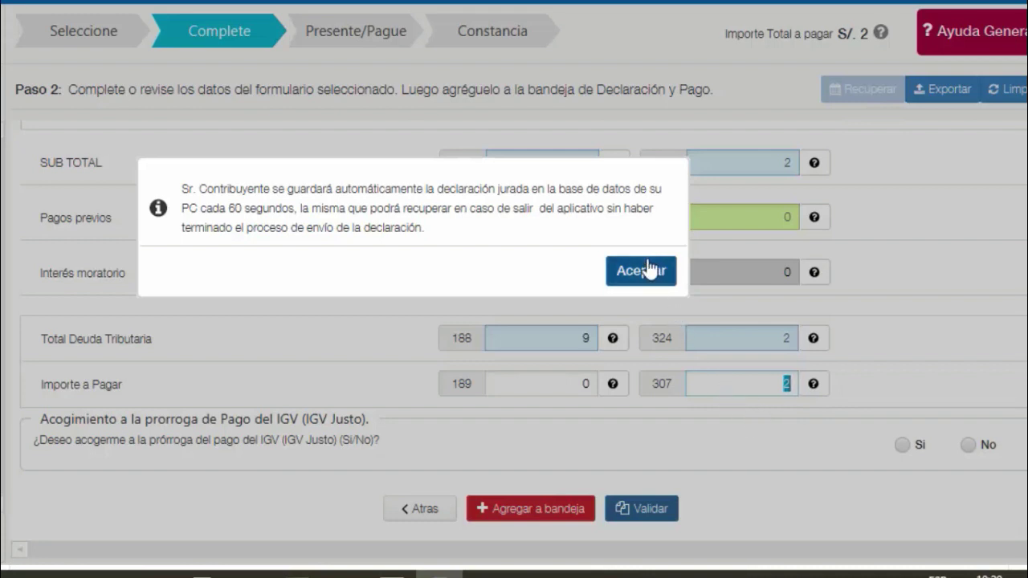
left_click(650, 269)
left_click(799, 384)
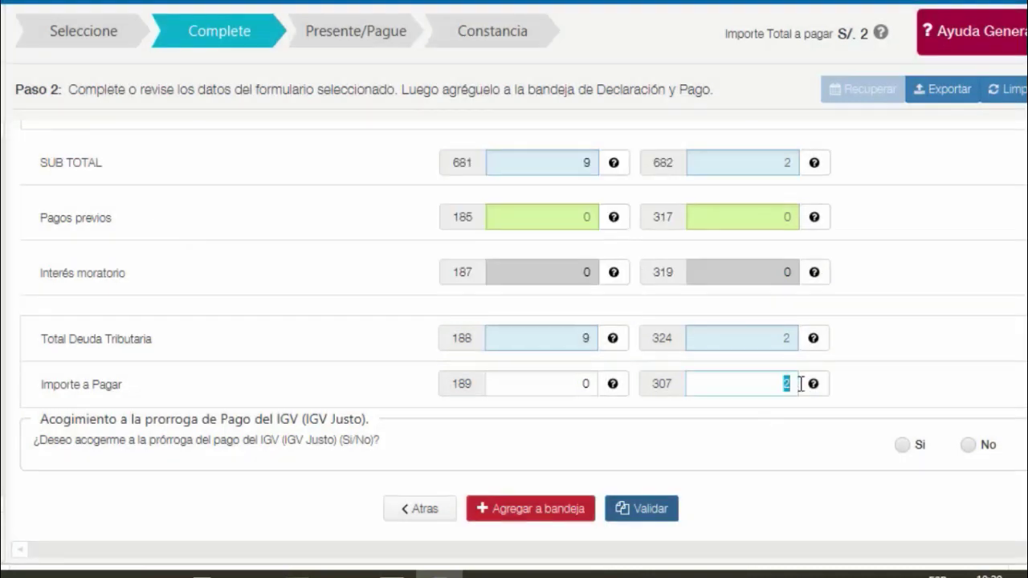
type("0")
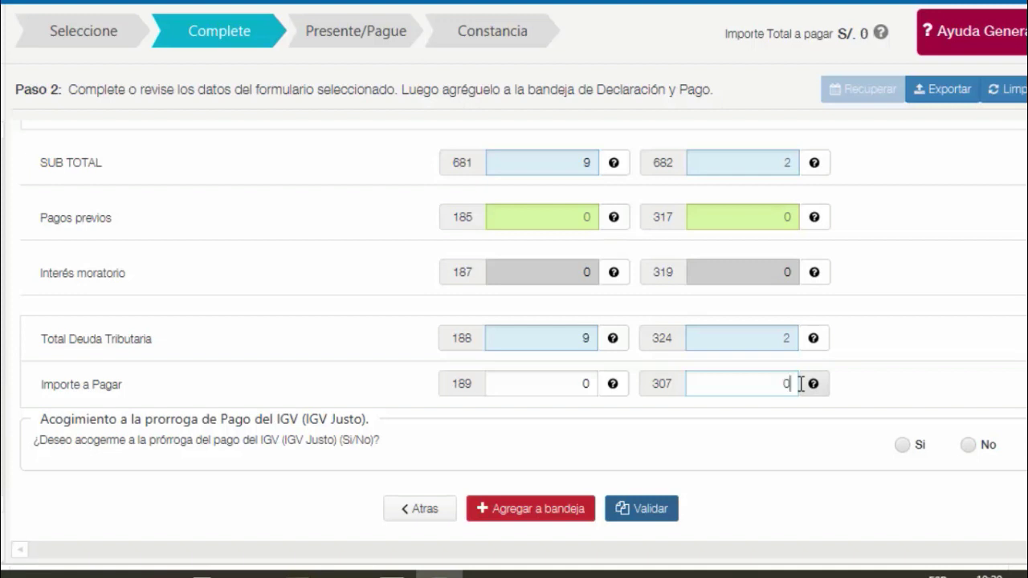
Answer Si to the IGV Justo payment extension and validate the form's boxes
left_click(908, 449)
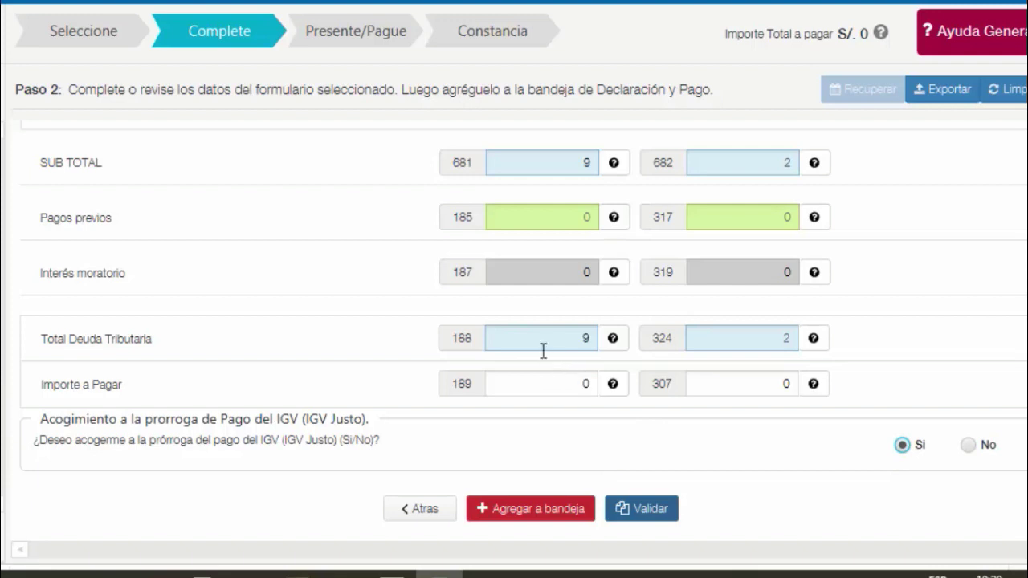
left_click(640, 514)
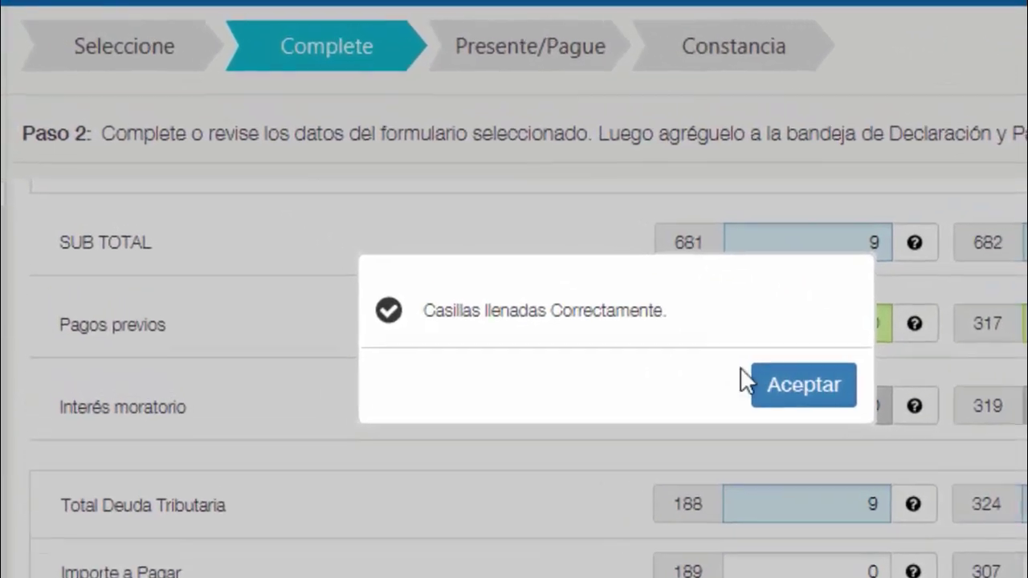
left_click(531, 261)
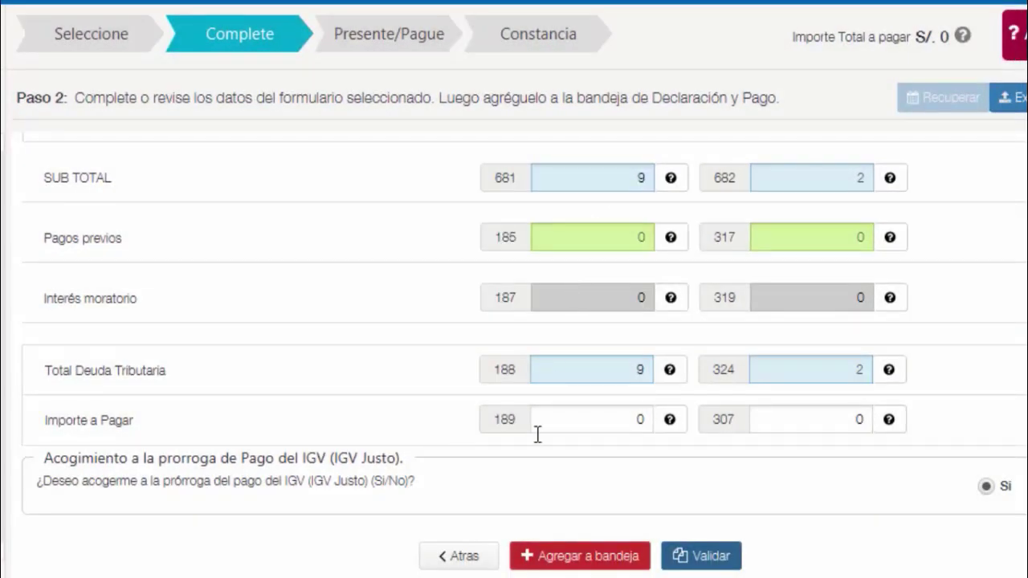
Add the form to the bandeja and review its preliminary report through to the debt determination
left_click(543, 566)
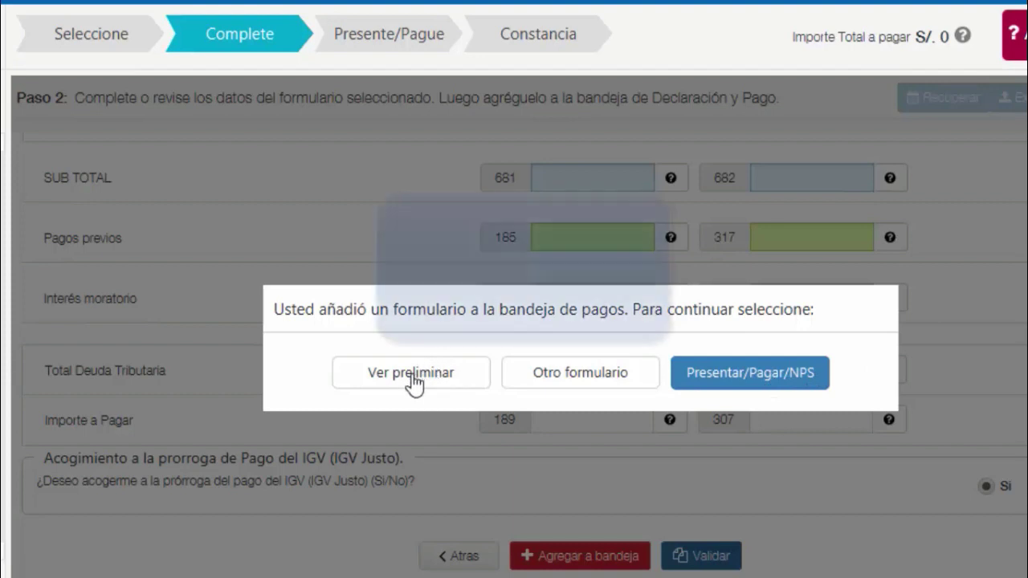
left_click(412, 374)
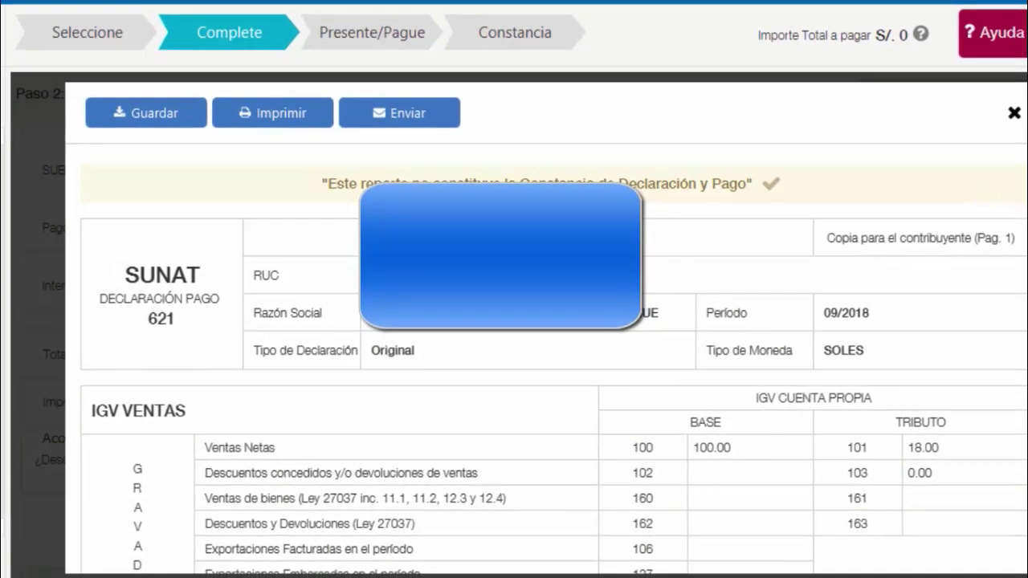
scroll(737, 371, "down", 5)
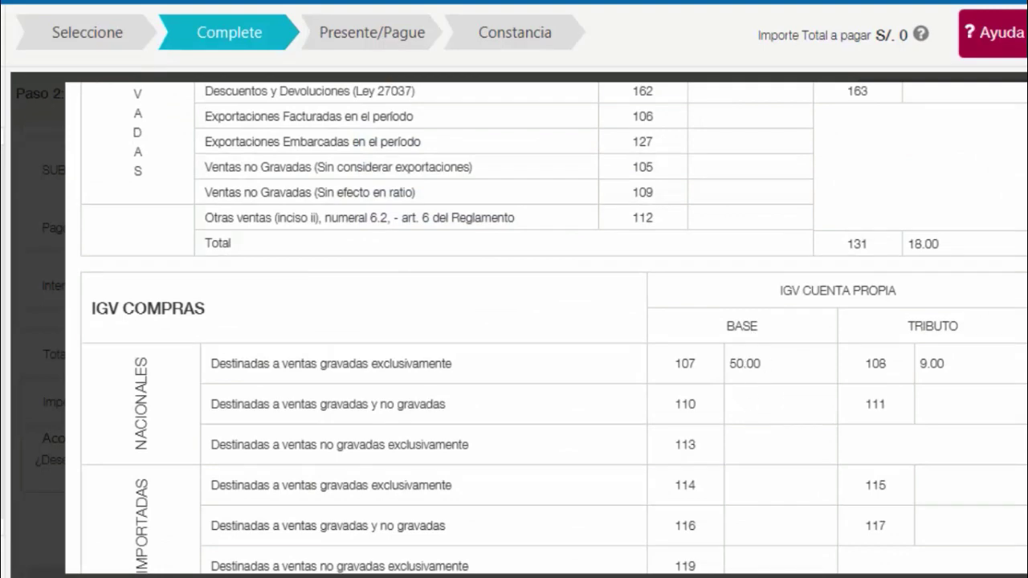
scroll(554, 329, "down", 11)
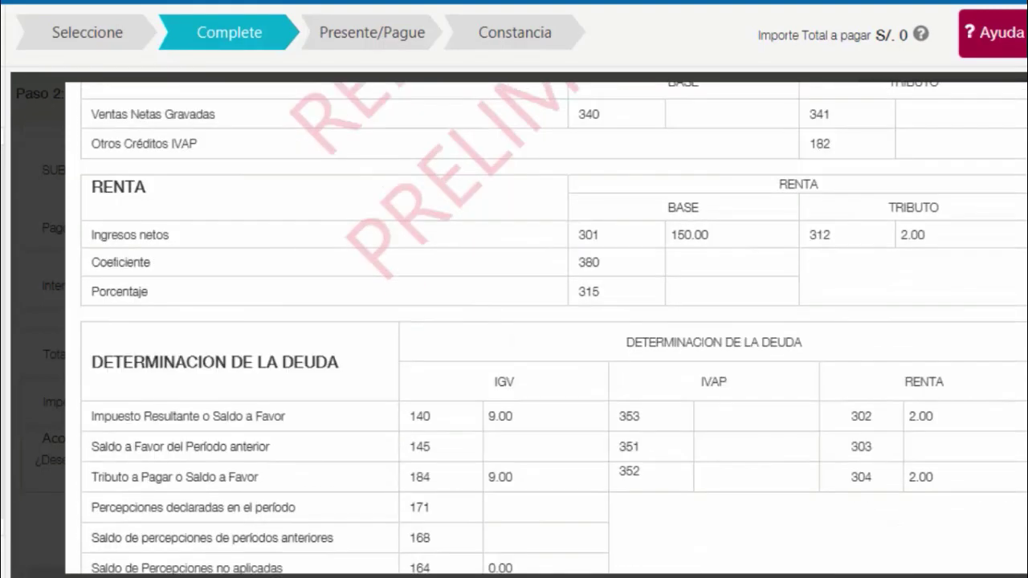
scroll(528, 477, "down", 5)
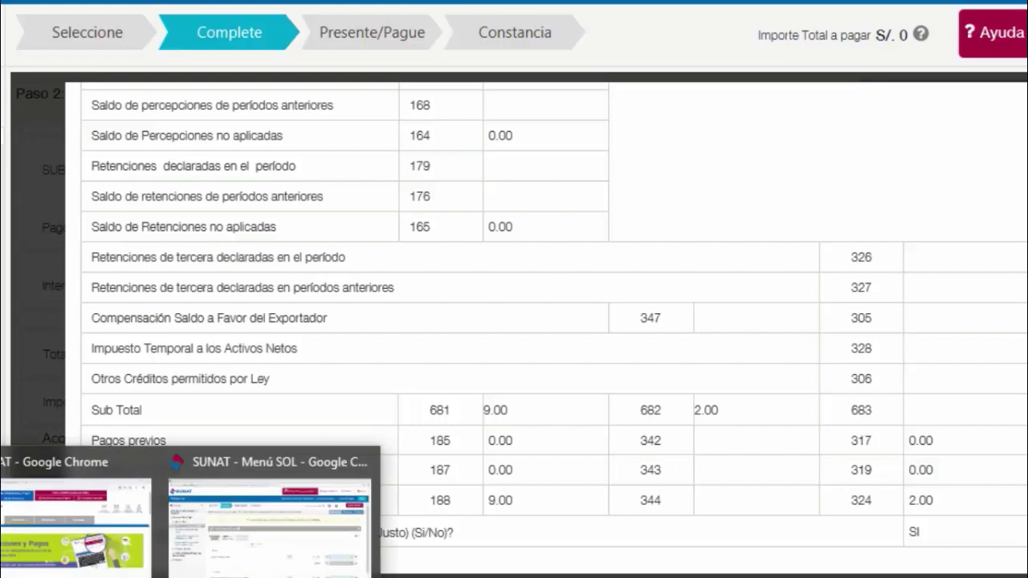
Switch to the SUNAT Menú SOL window in Google Chrome
left_click(188, 557)
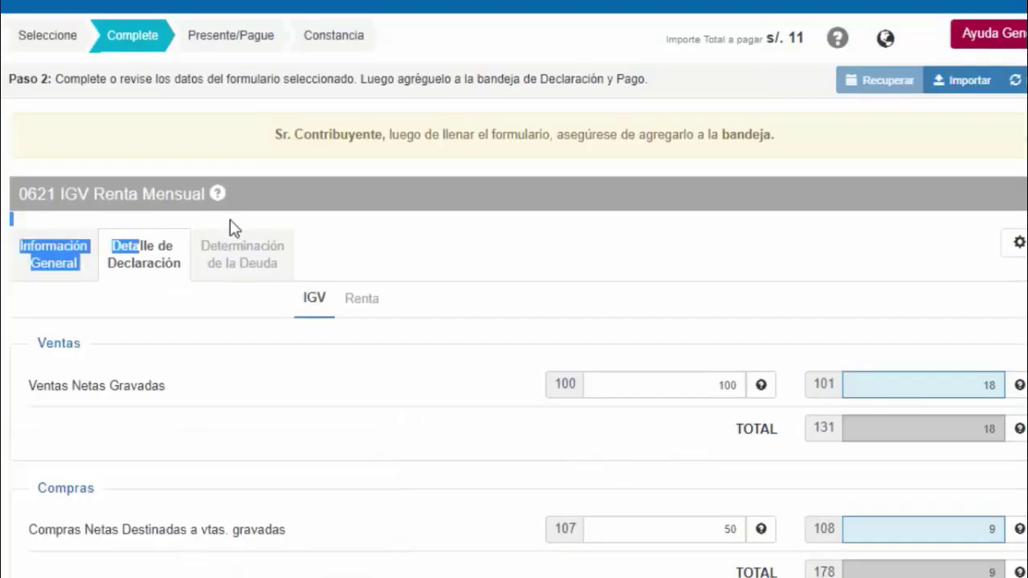